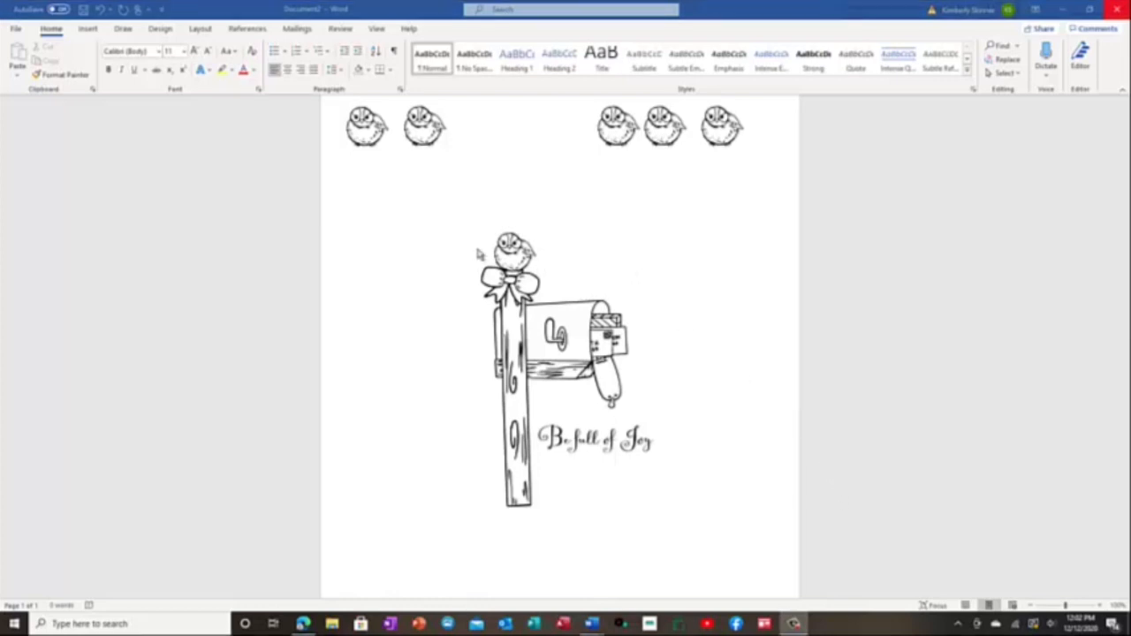
- Create a blank document and insert bird.png from the TLC folder in Pictures
left_click(16, 30)
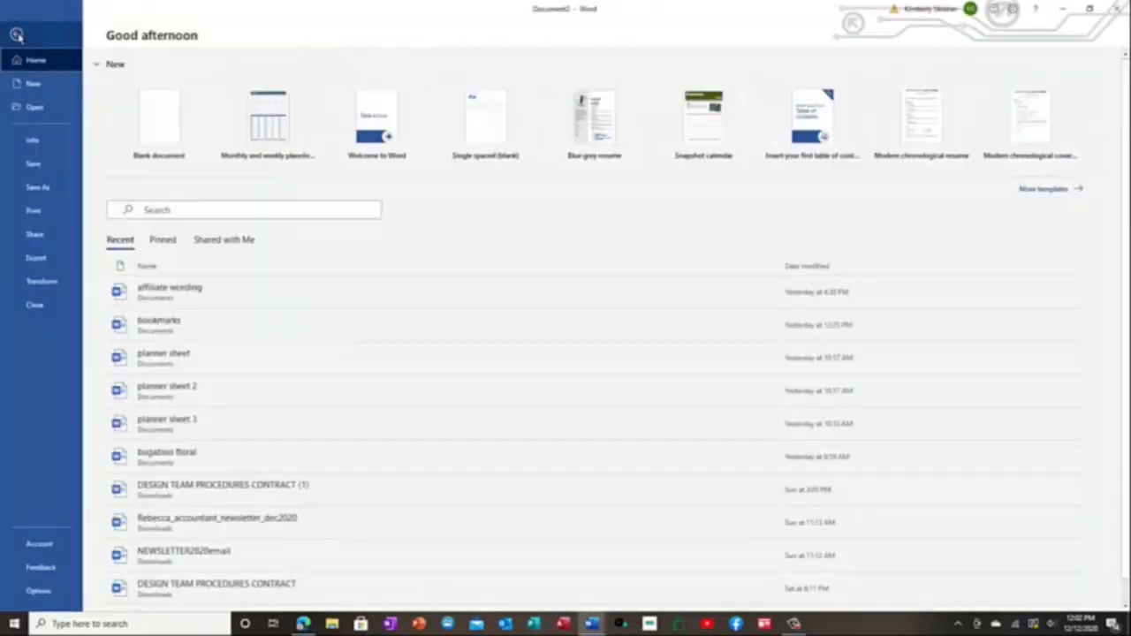
left_click(157, 122)
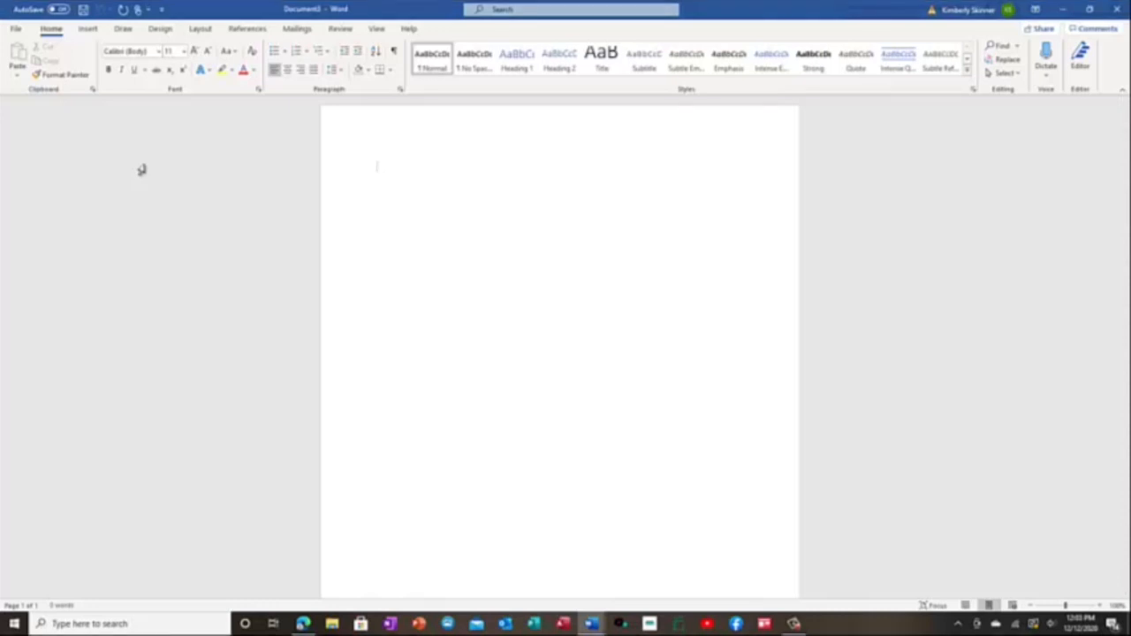
left_click(88, 29)
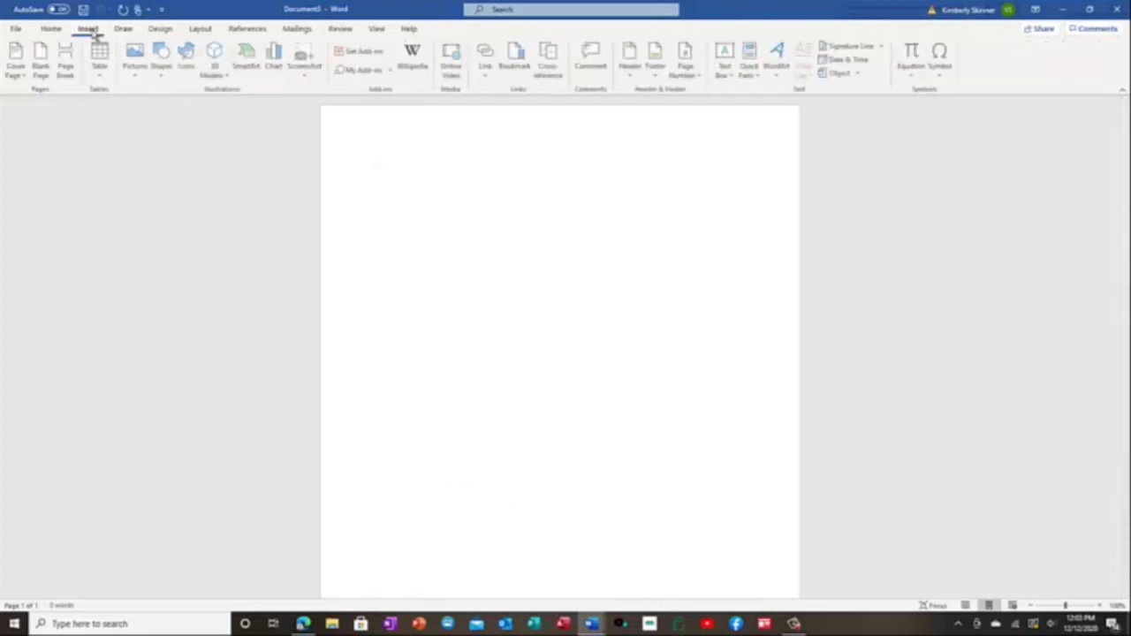
left_click(133, 73)
left_click(151, 110)
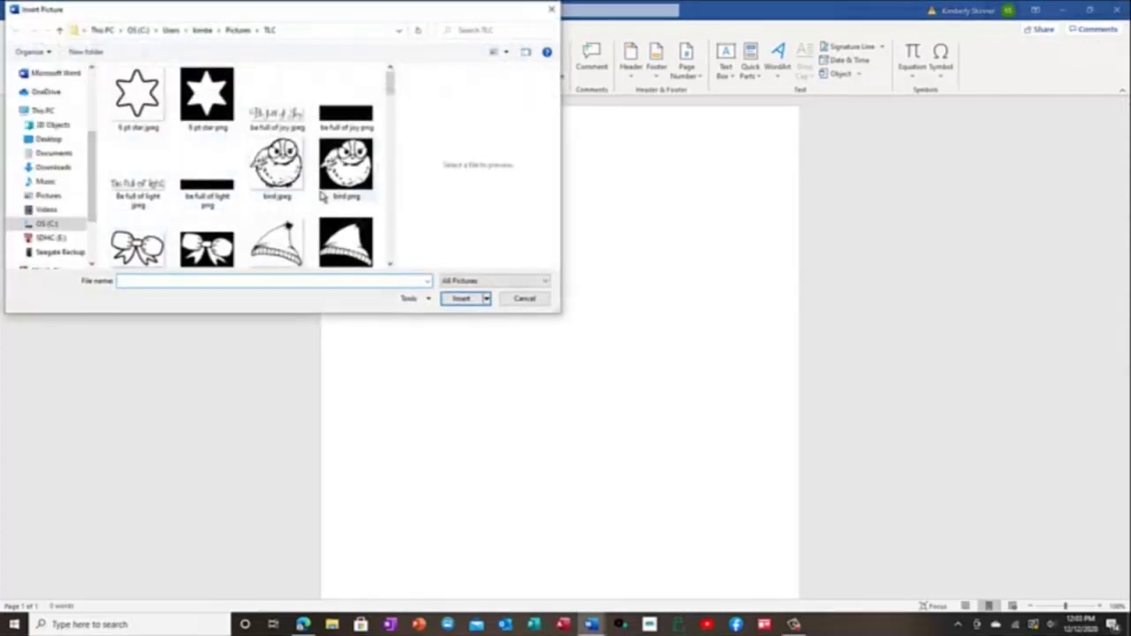
left_click(235, 32)
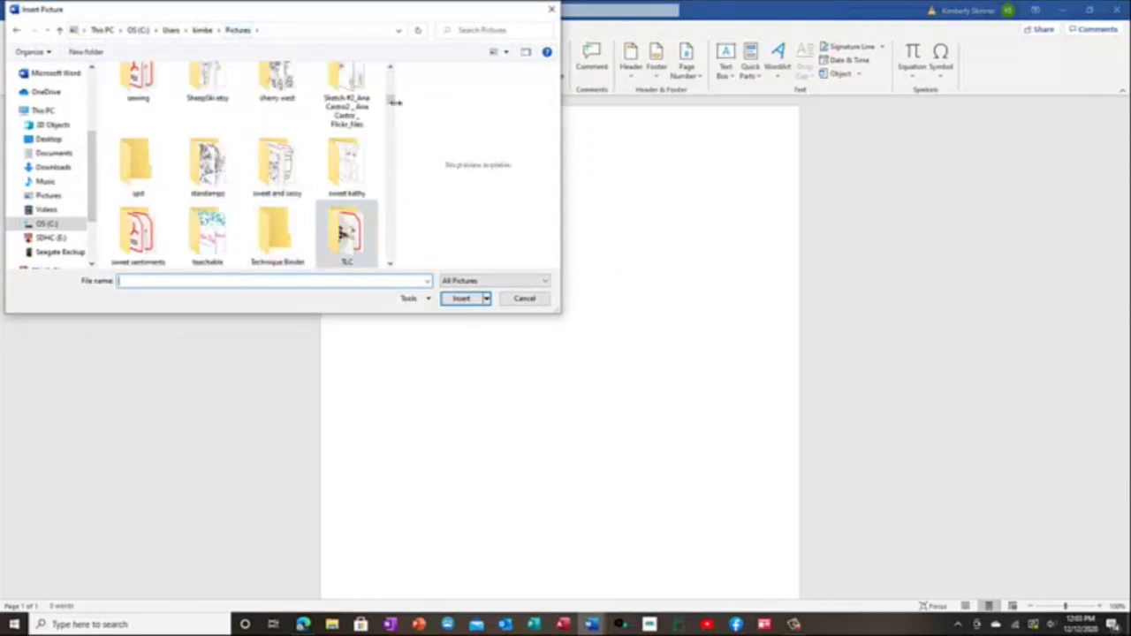
scroll(388, 98, "up", 3)
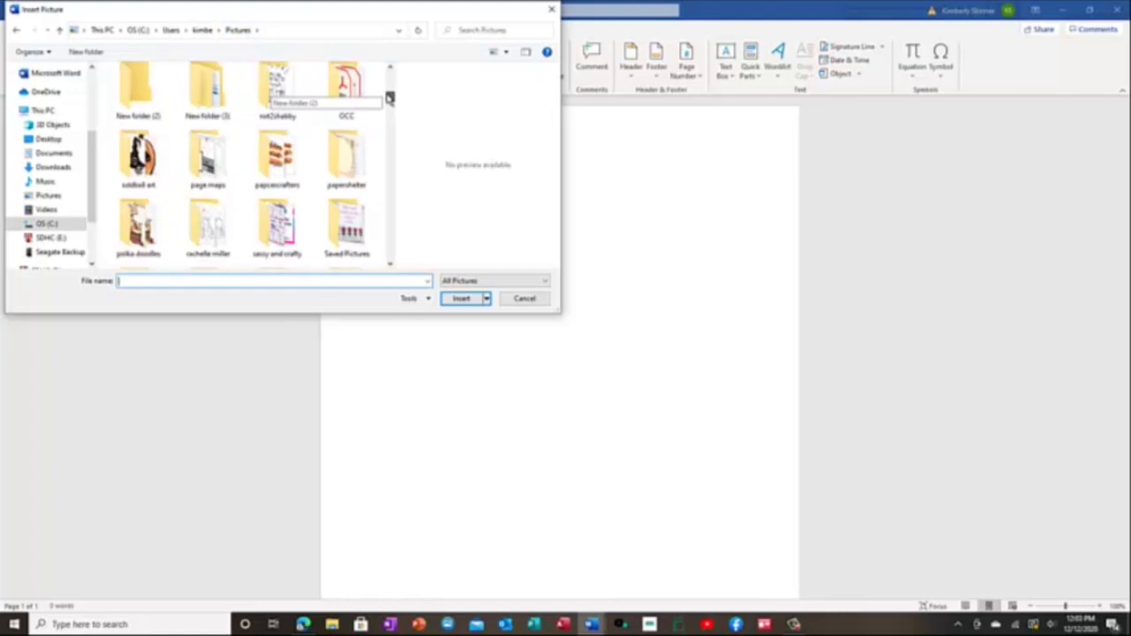
scroll(389, 98, "down", 3)
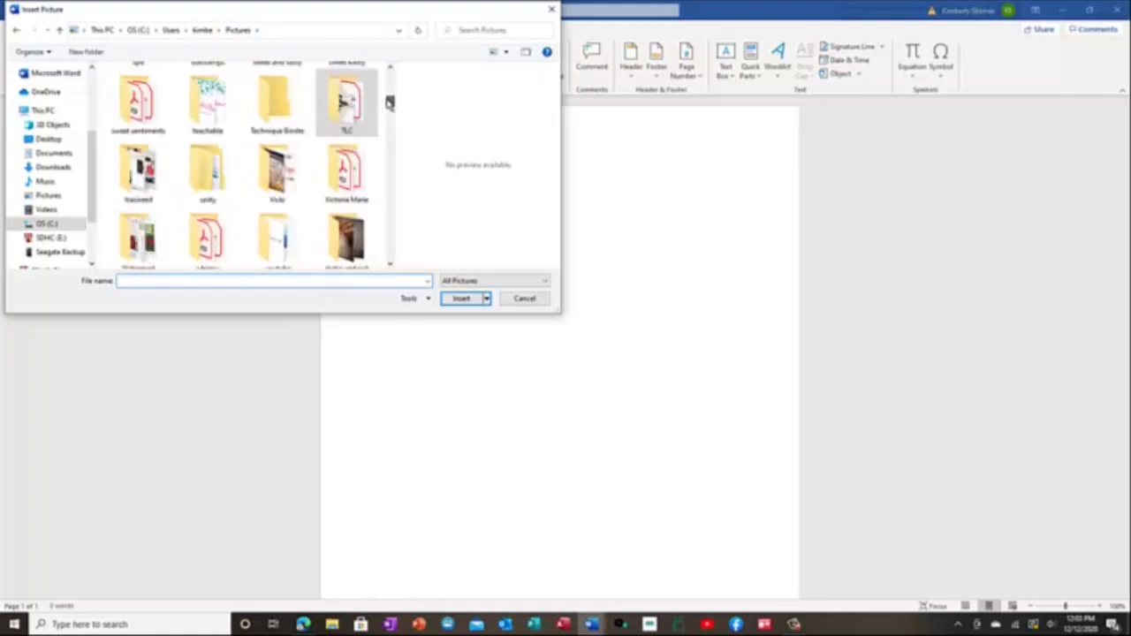
double_click(346, 101)
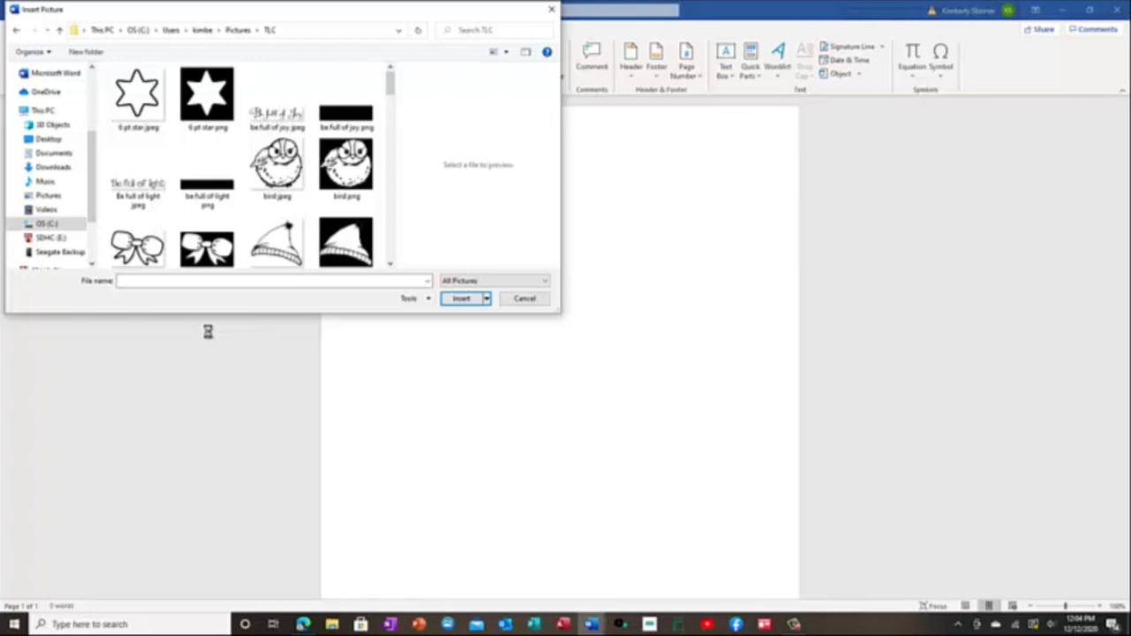
mouse_move(395, 91)
left_mouse_down()
mouse_move(396, 263)
mouse_move(392, 81)
left_mouse_up()
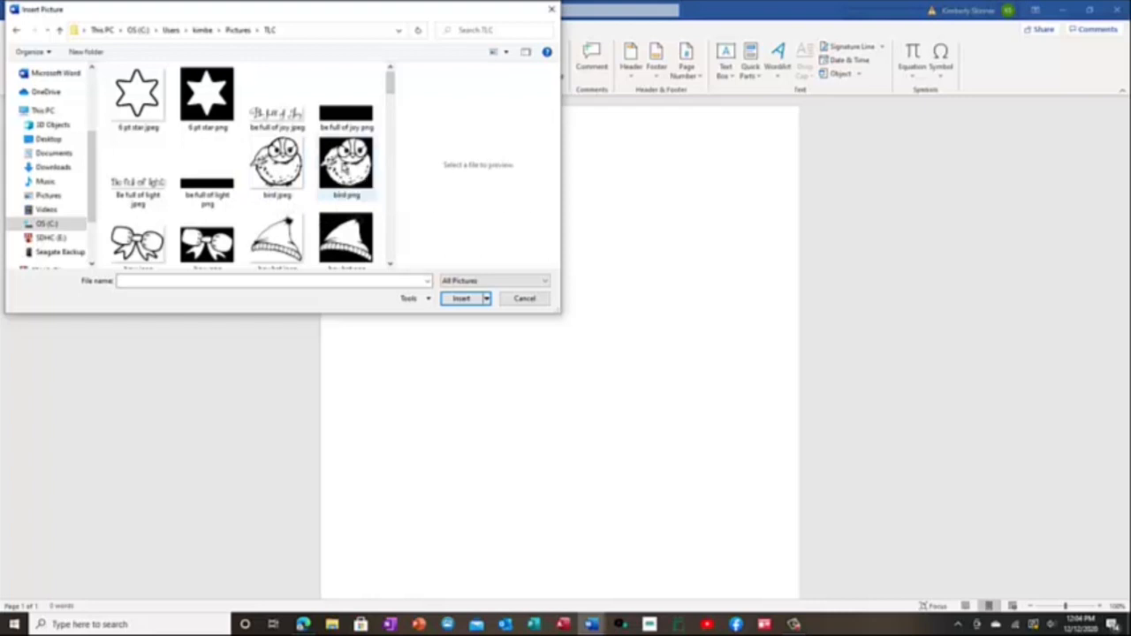
left_click(344, 168)
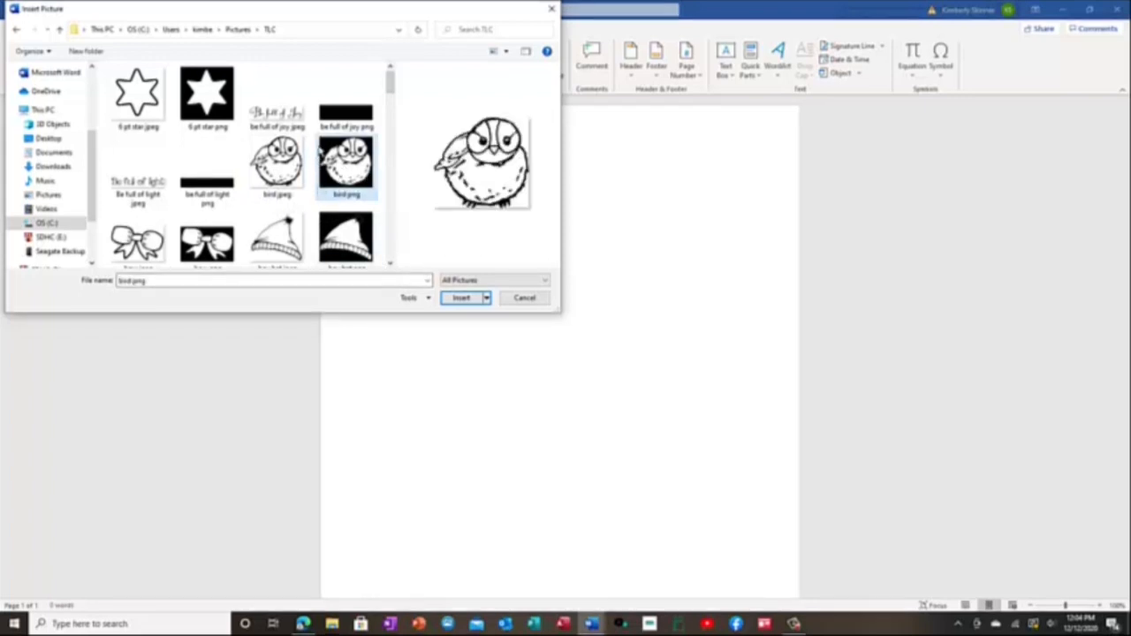
left_click(458, 300)
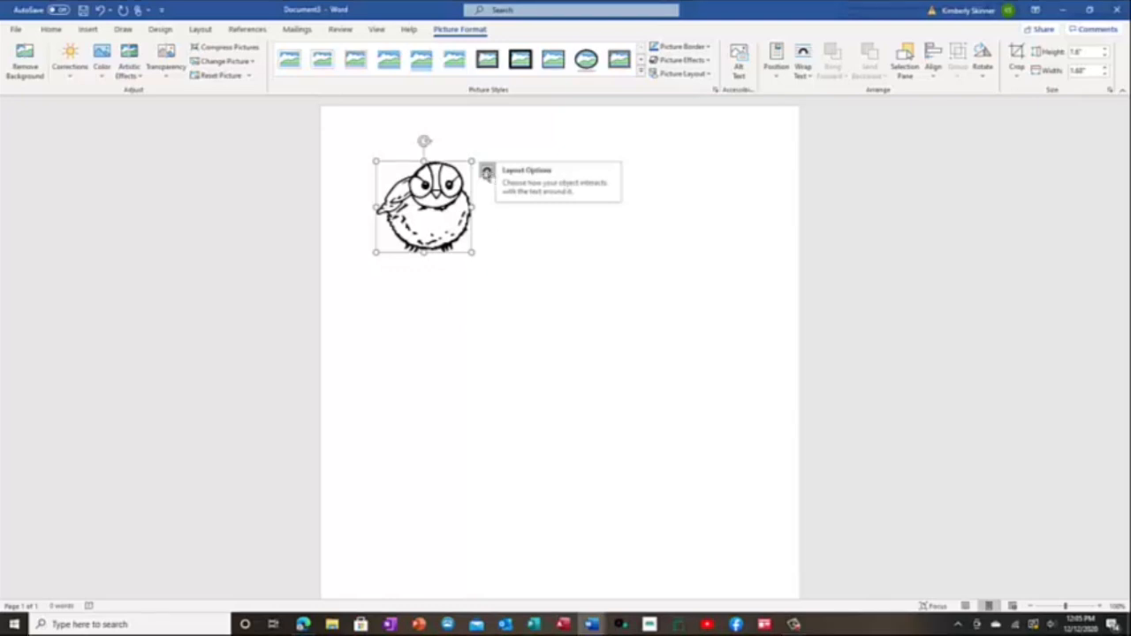
- Set the bird picture's text wrapping to Square and move it to the upper right area of the page
left_click(200, 32)
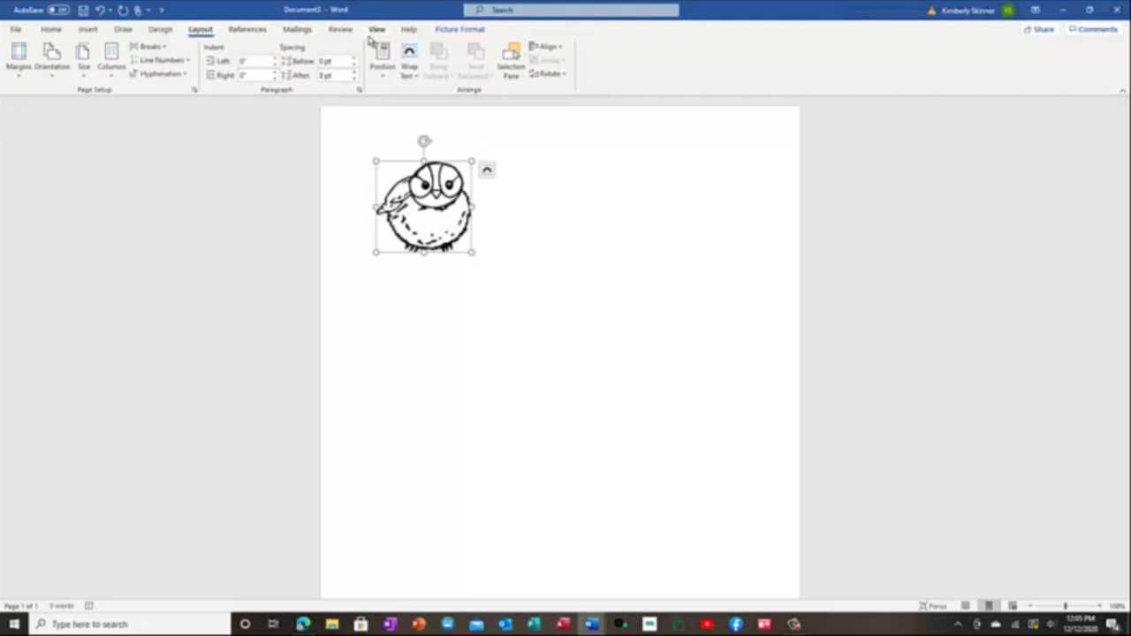
left_click(486, 172)
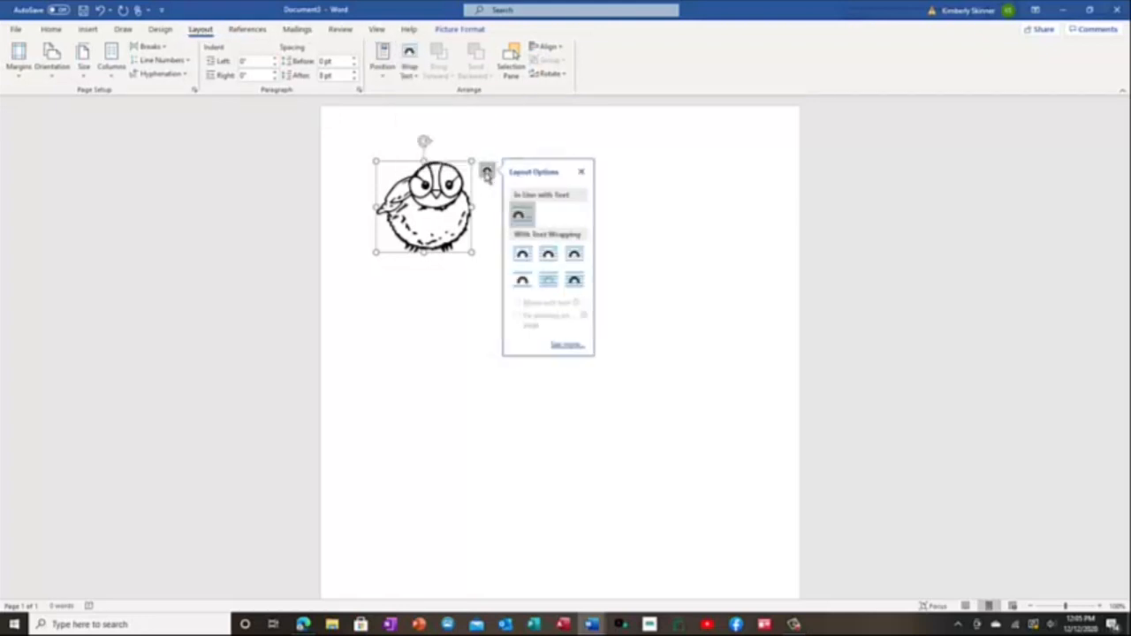
left_click(522, 257)
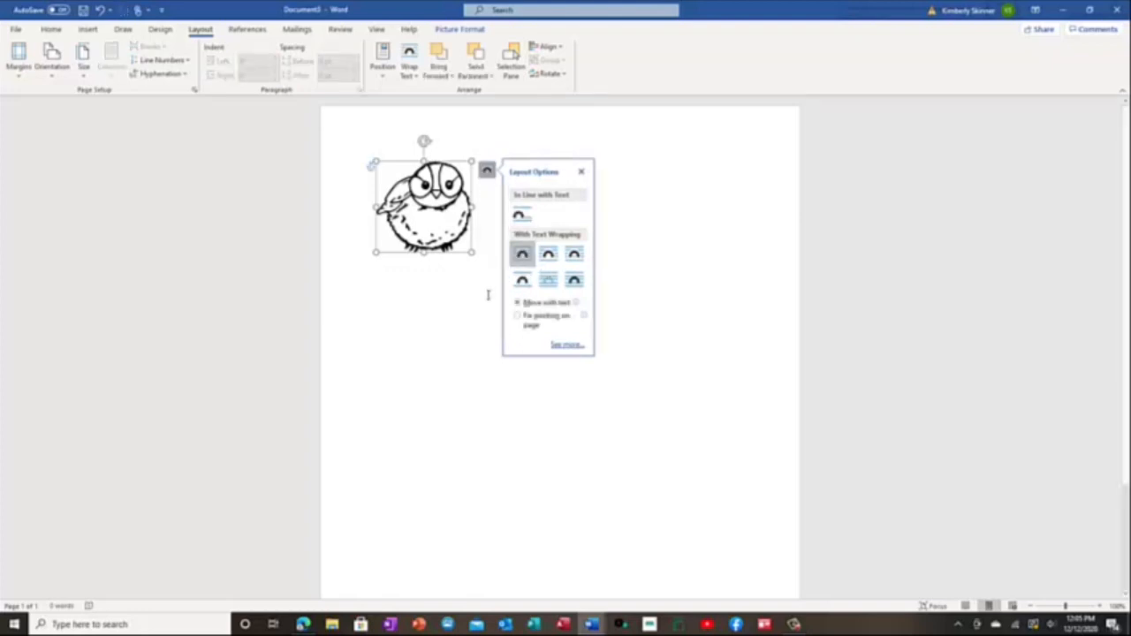
left_click(393, 312)
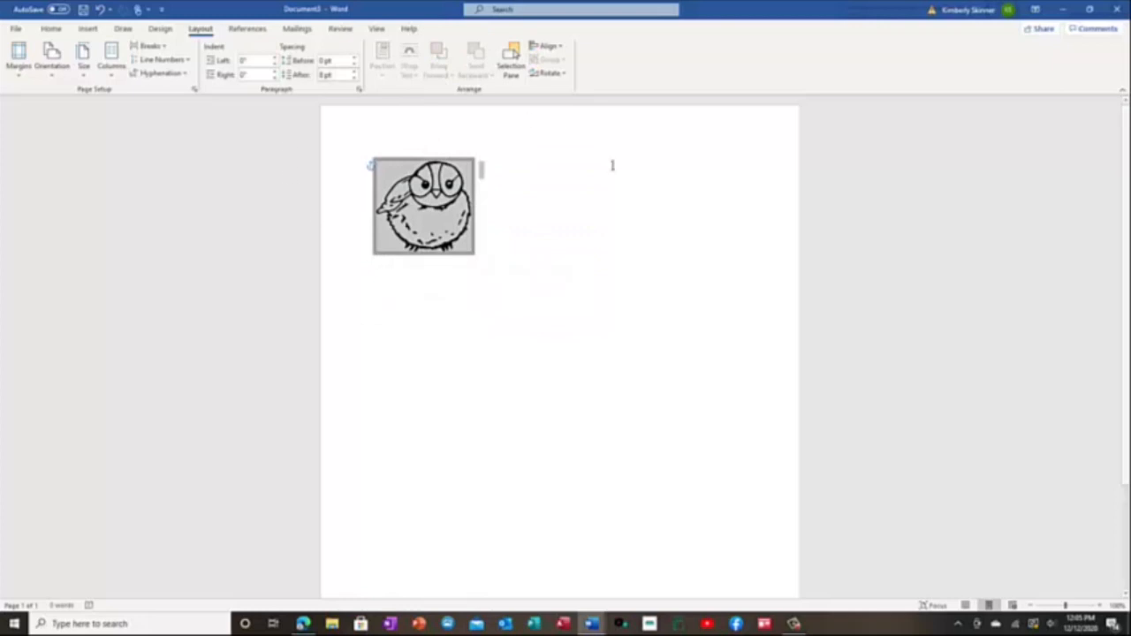
left_click(517, 283)
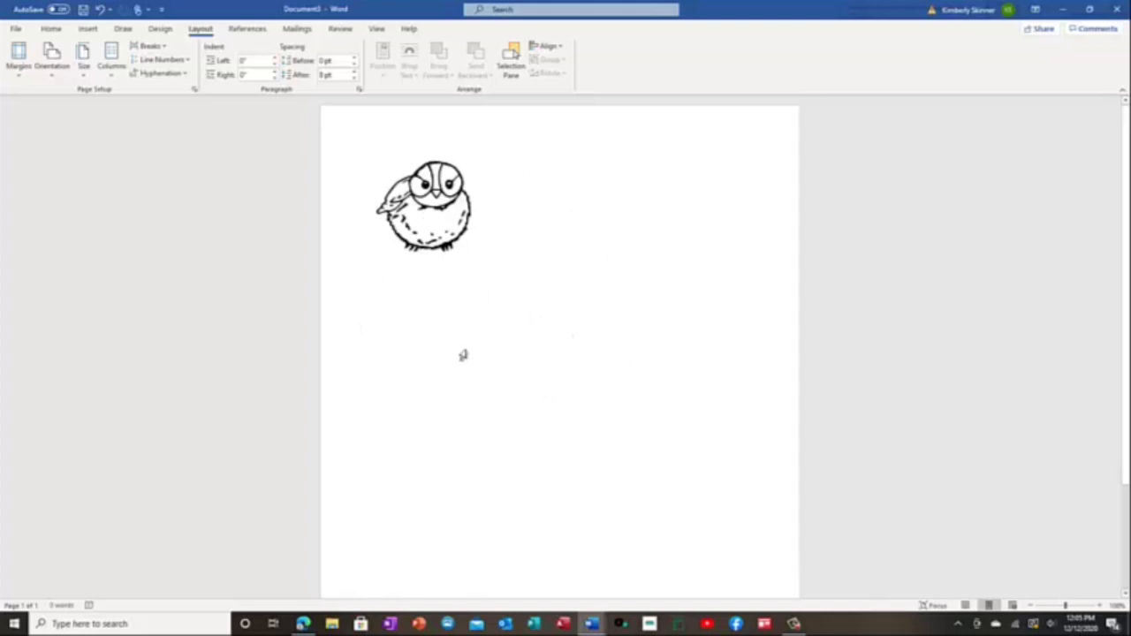
left_click_drag(420, 225, 661, 211)
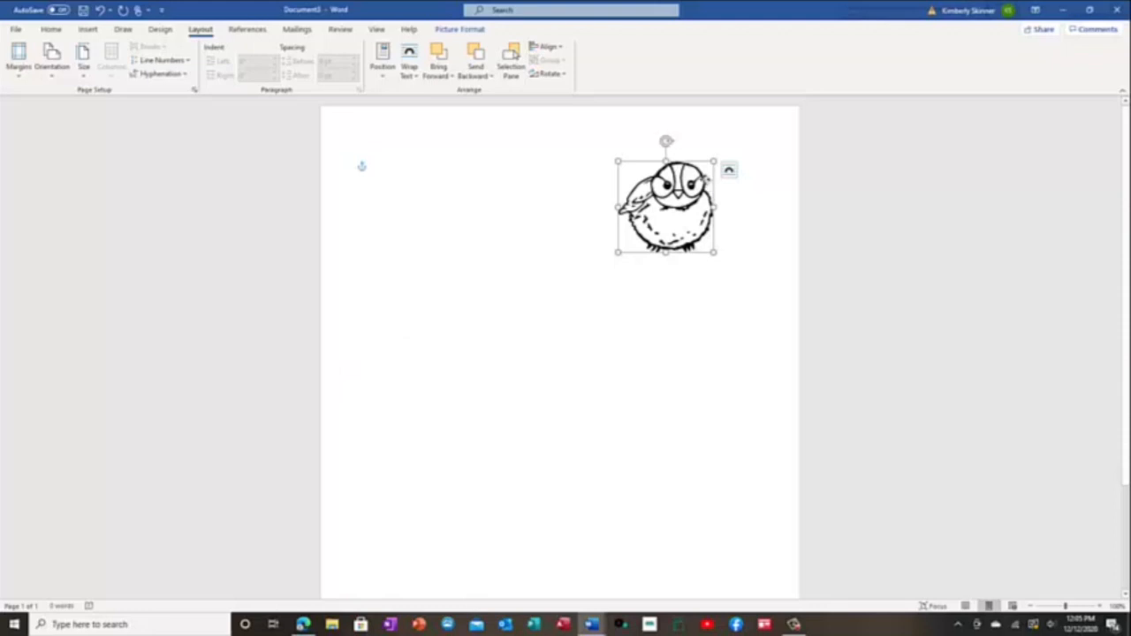
- Set the bird picture's absolute height to 1.5 inches with the aspect ratio locked
right_click(707, 180)
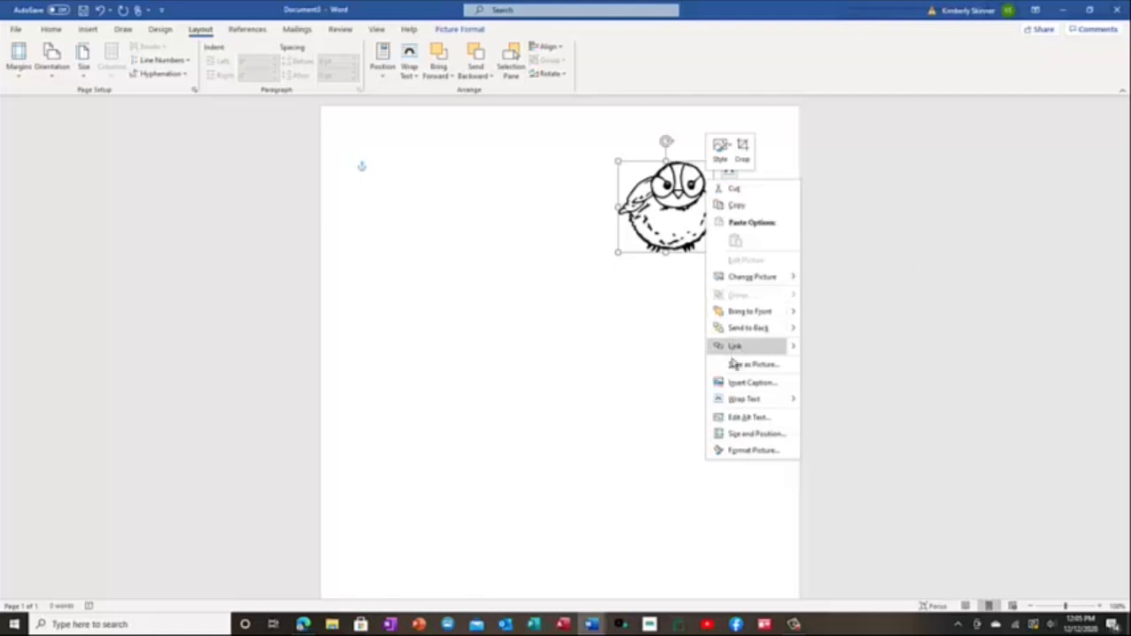
left_click(741, 436)
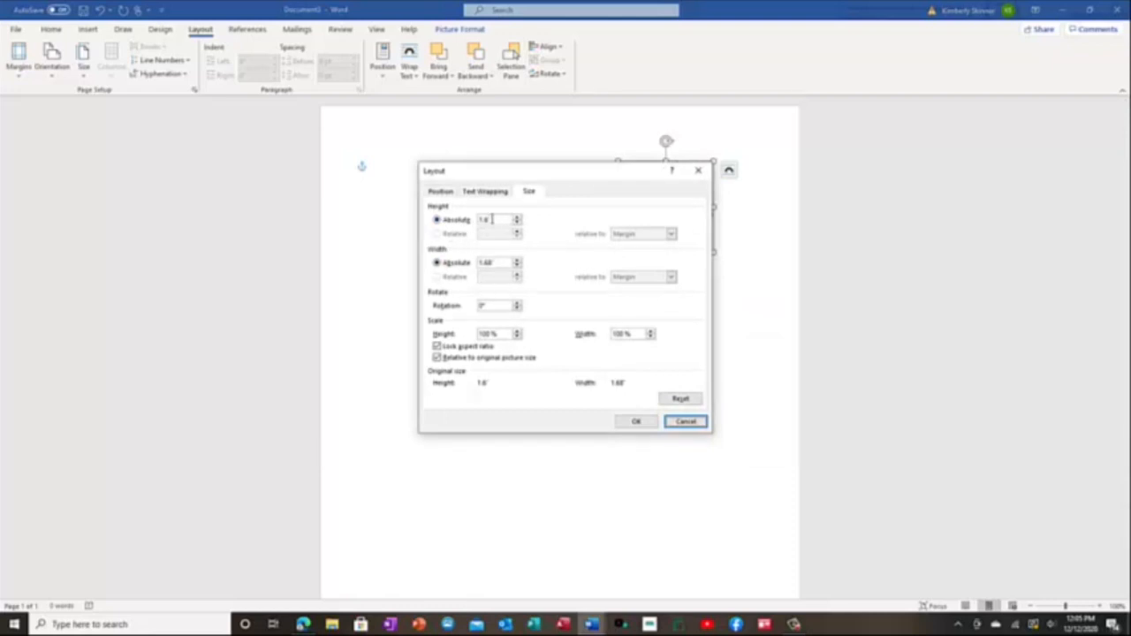
left_click(517, 222)
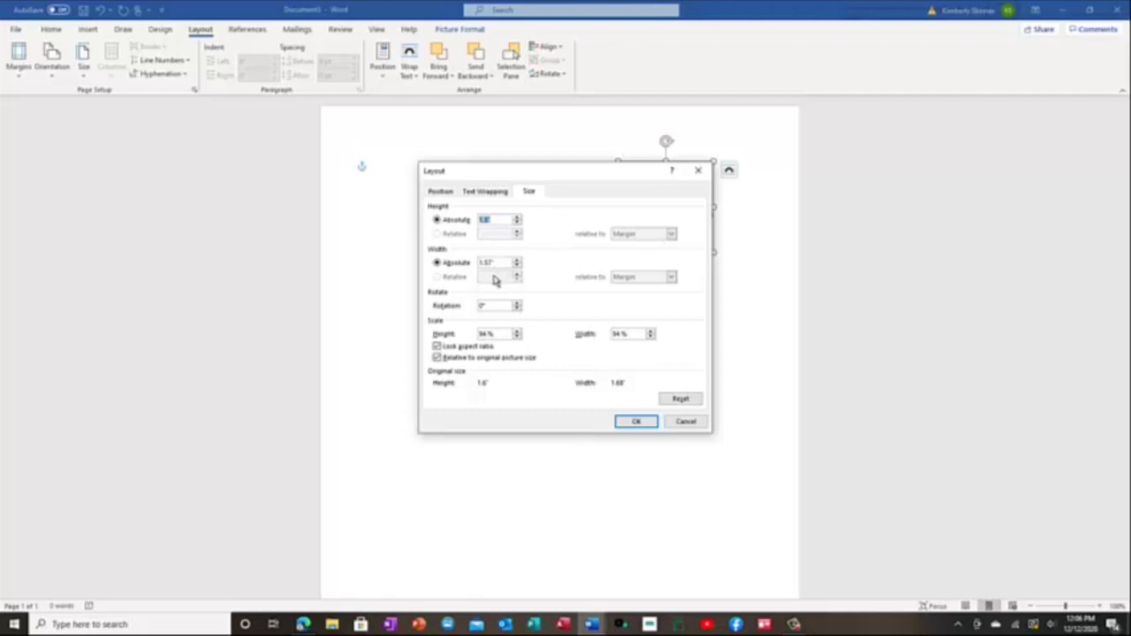
left_click(631, 423)
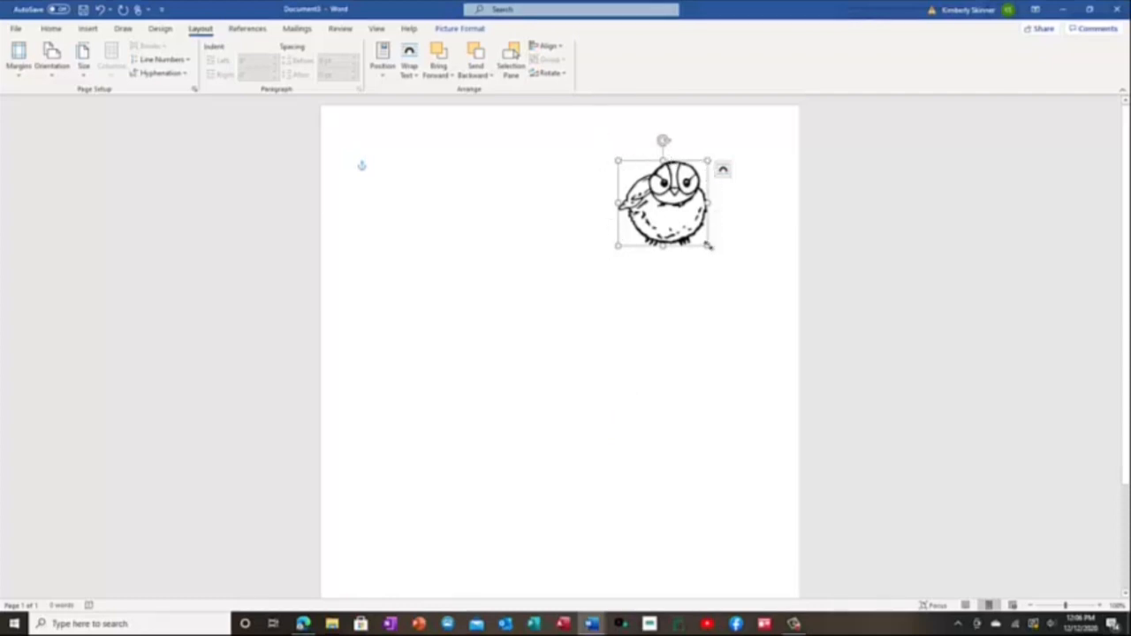
- Shrink the bird picture proportionally to about two-thirds of its size, keeping its upper right corner in place, and deselect it
left_click_drag(617, 248, 650, 213)
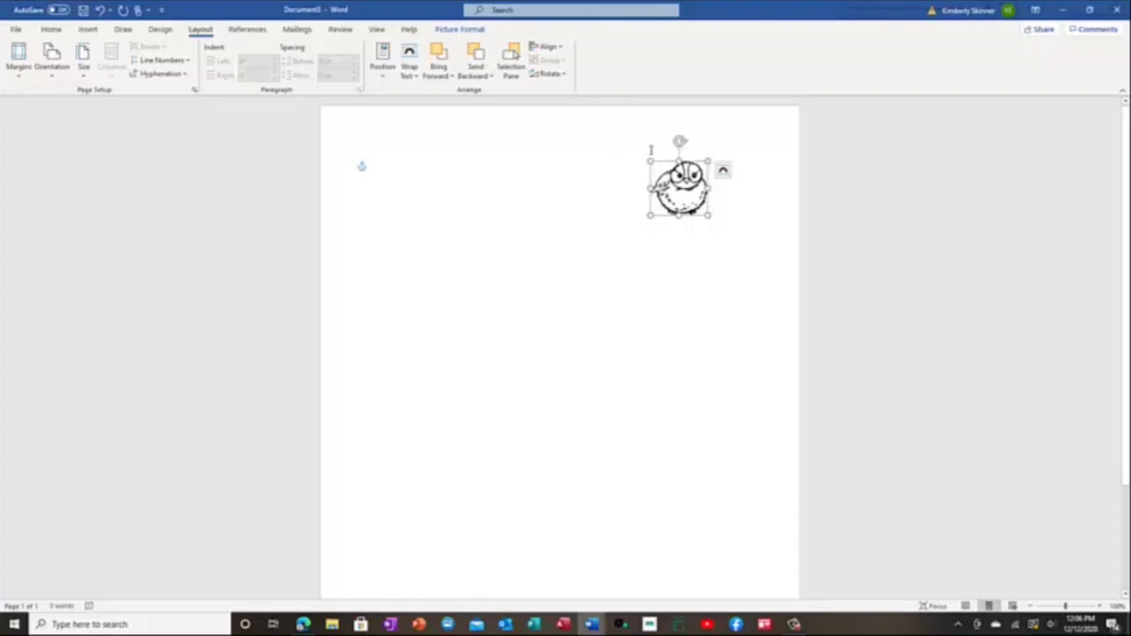
mouse_move(679, 141)
left_mouse_down()
mouse_move(693, 144)
mouse_move(677, 142)
left_mouse_up()
left_click(522, 325)
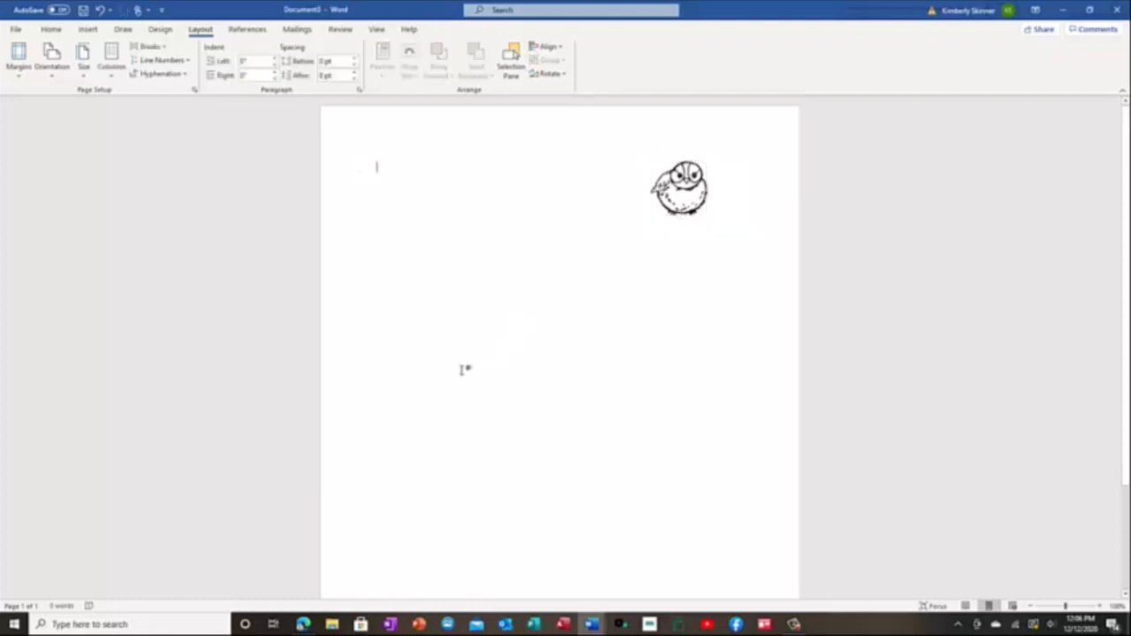
- Insert mail box.png from the TLC folder into the document
left_click(92, 29)
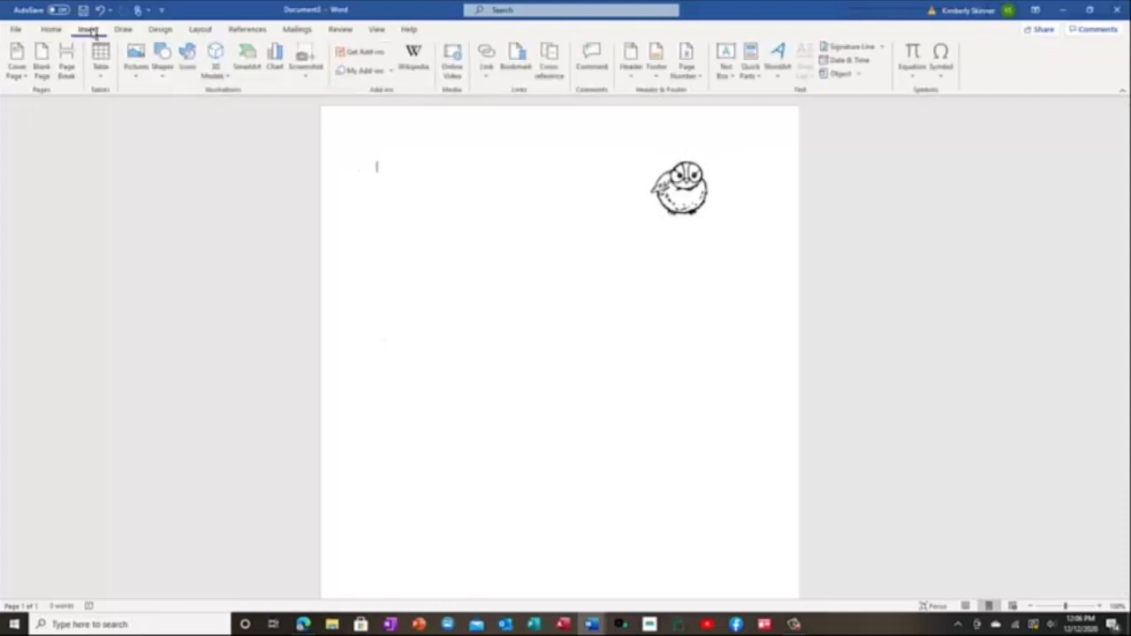
left_click(137, 65)
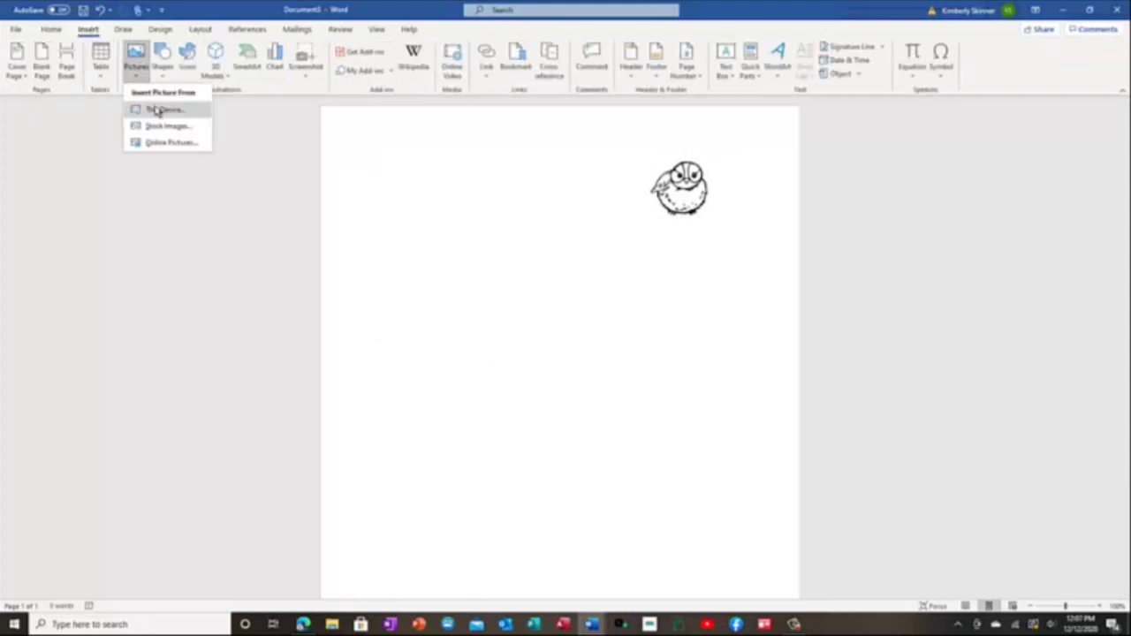
left_click(161, 109)
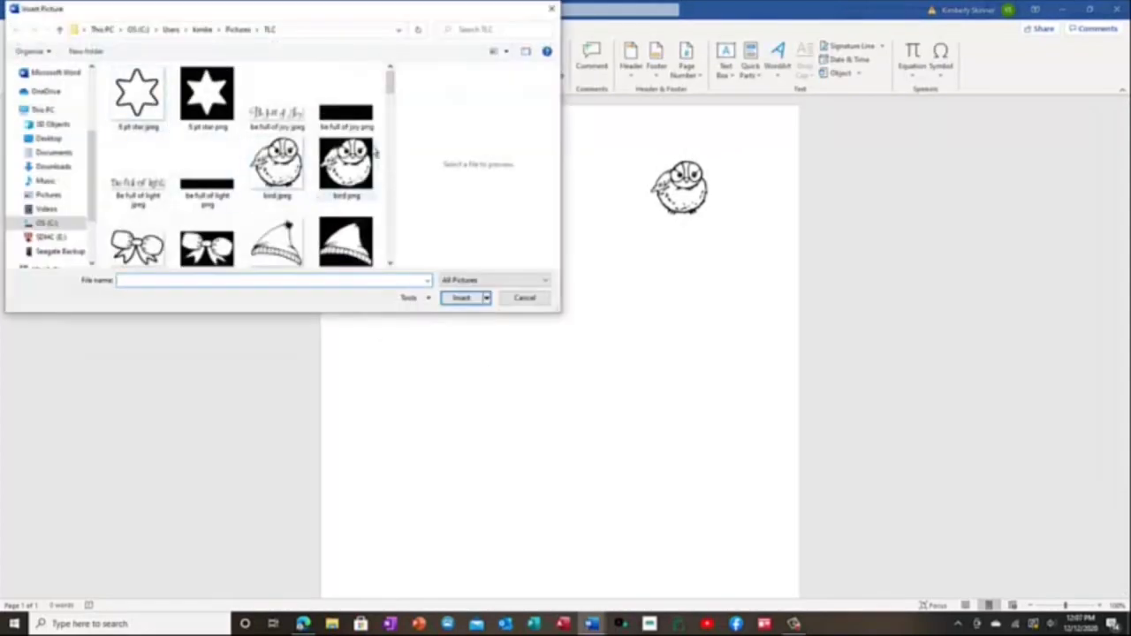
left_click_drag(391, 85, 395, 178)
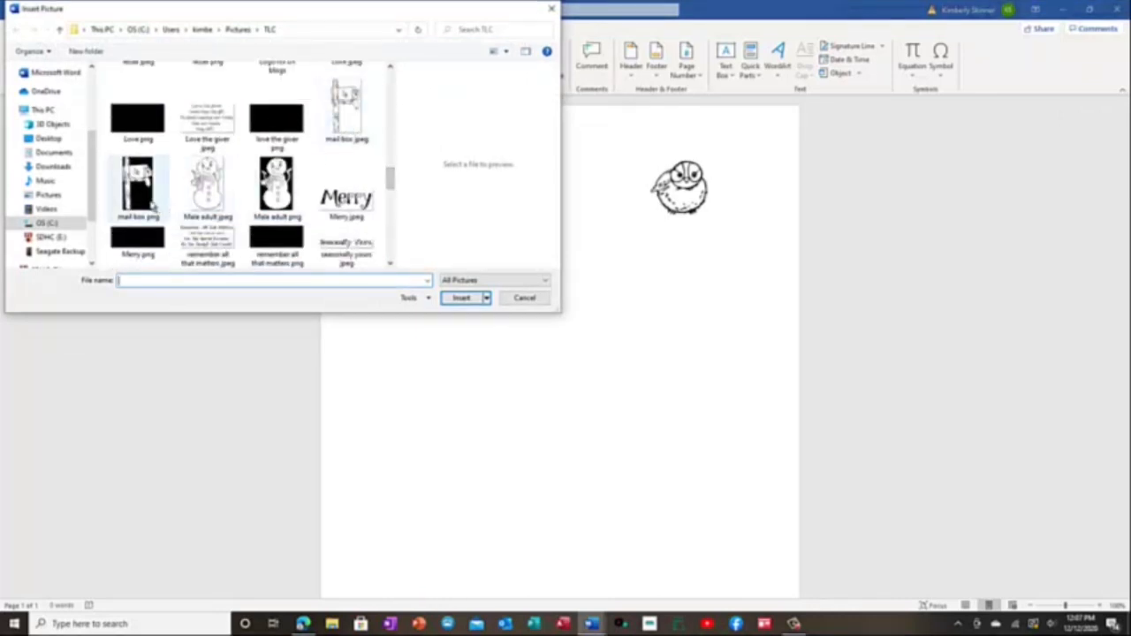
left_click(144, 204)
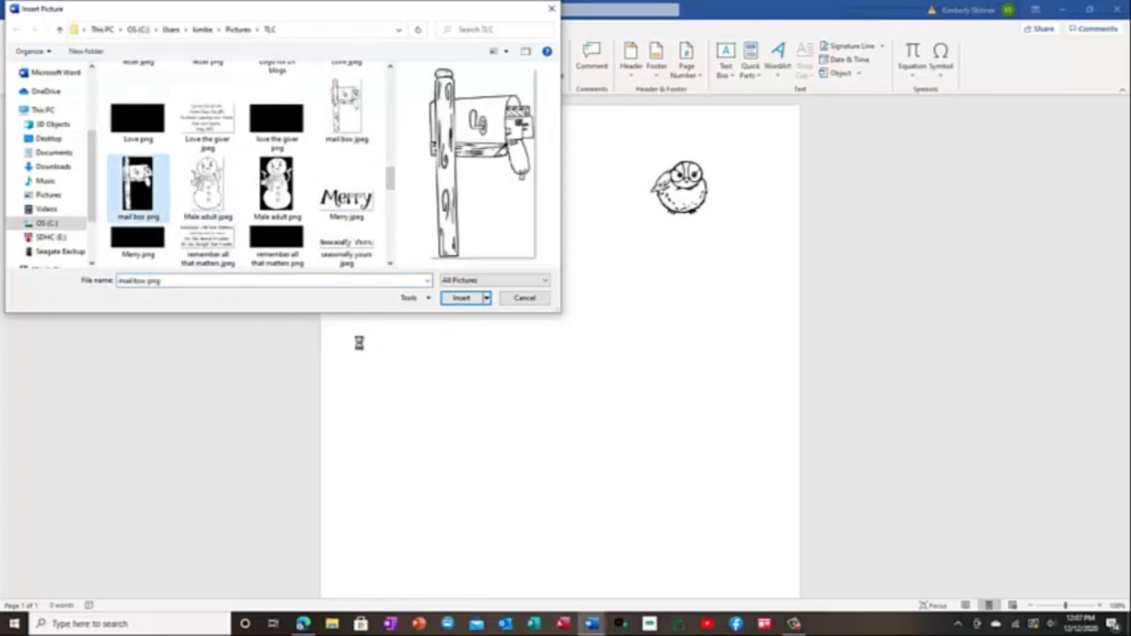
left_click(463, 300)
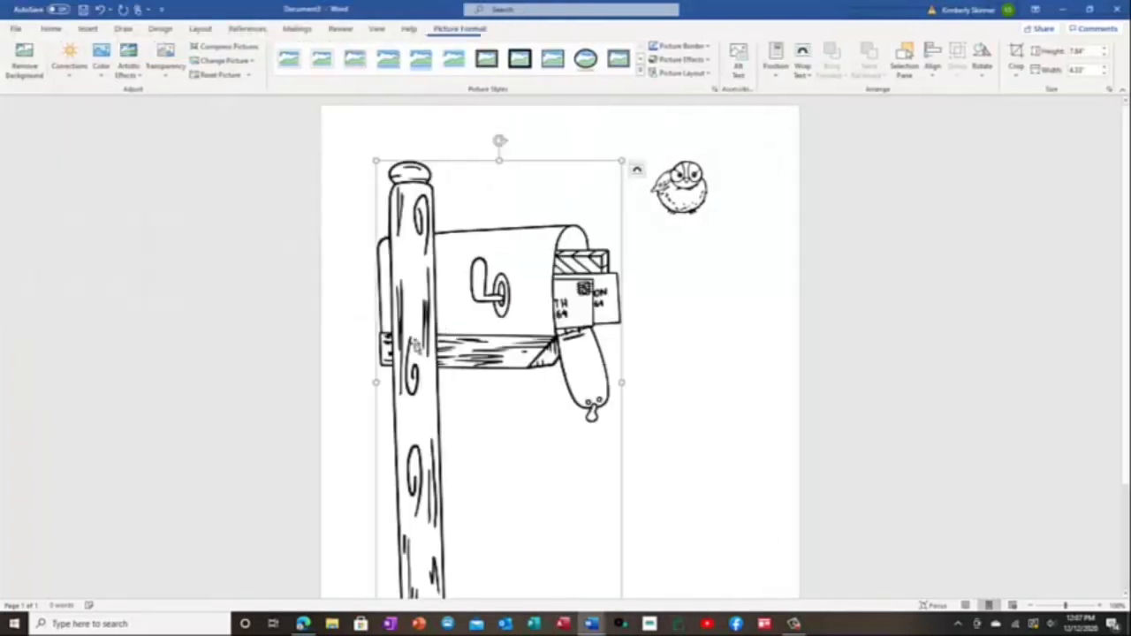
- Set the mailbox picture's text wrapping to Square
left_click(636, 169)
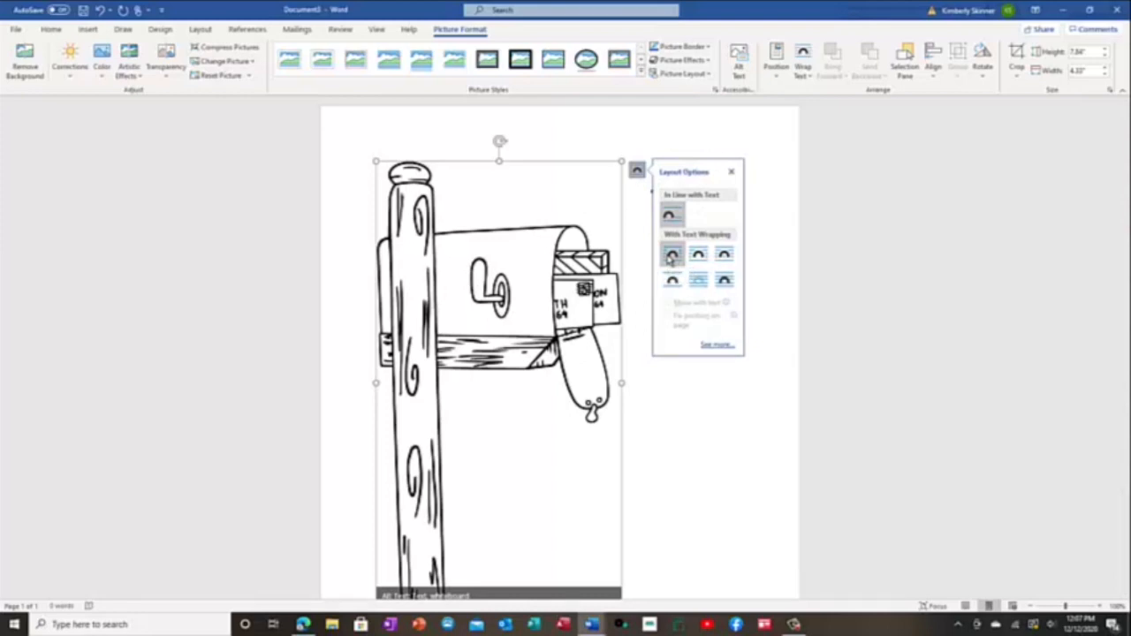
left_click(671, 256)
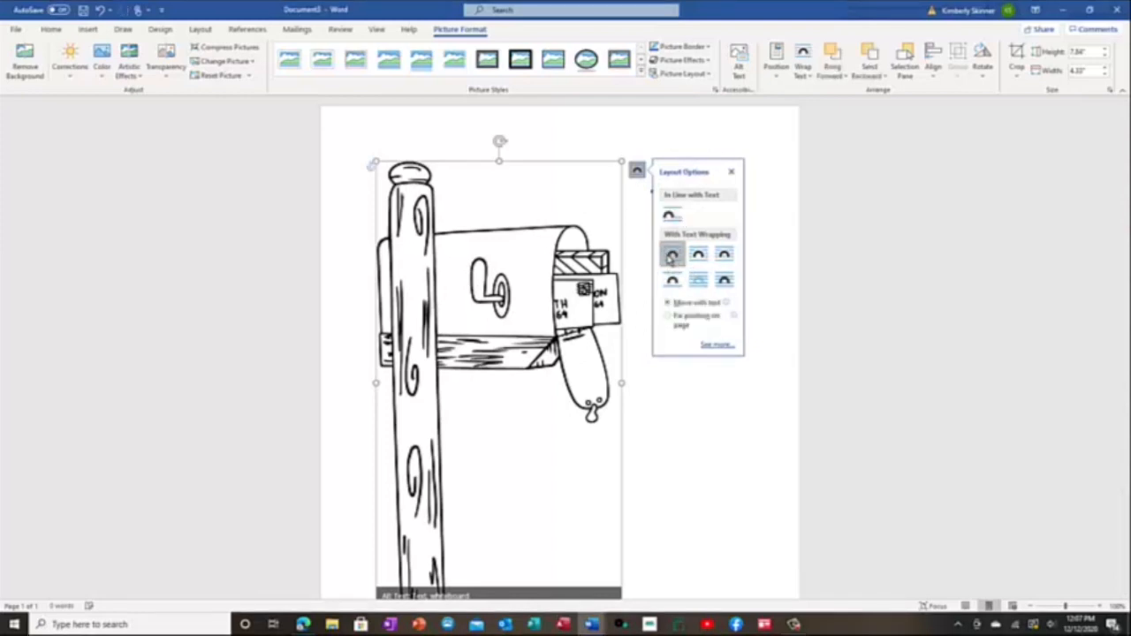
left_click(669, 394)
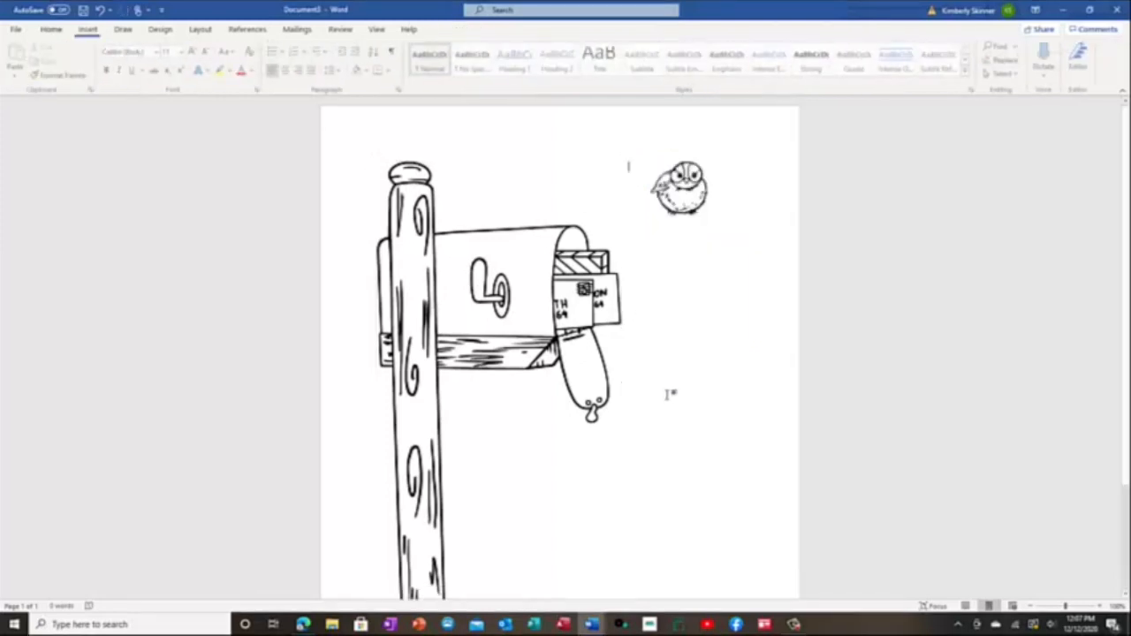
- Shrink the mailbox picture to about 3.68 by 2.03 inches and place it near the middle of the page
left_click(477, 312)
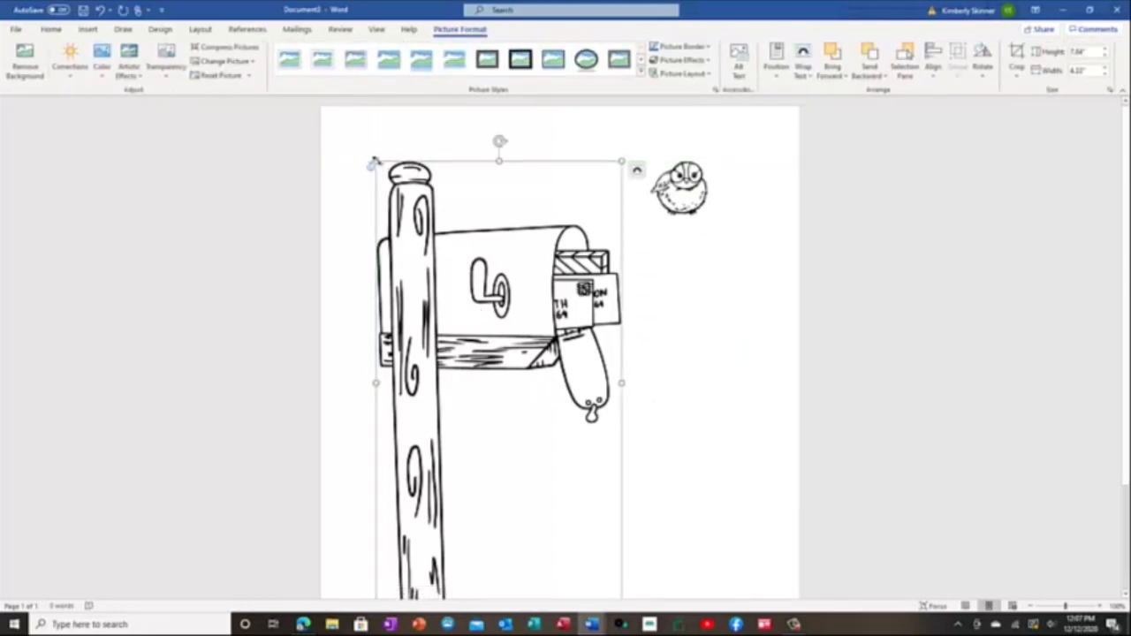
left_click_drag(374, 162, 506, 398)
left_click_drag(537, 466, 541, 380)
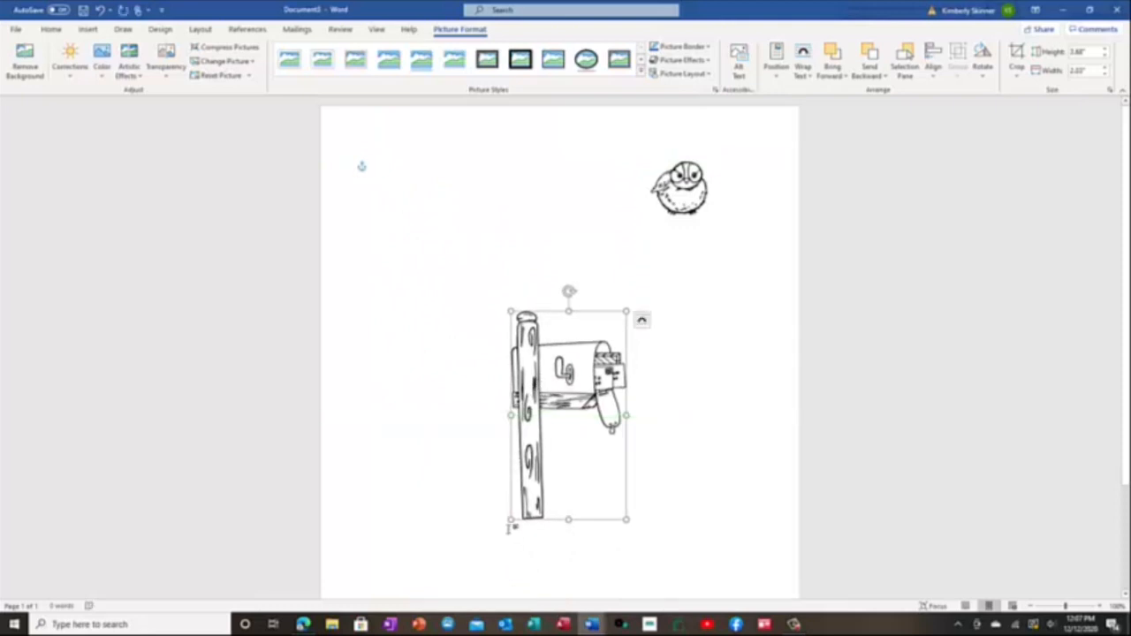
- Review the mailbox picture's size, scale and aspect ratio settings, keep them as they are, and deselect the picture
right_click(585, 356)
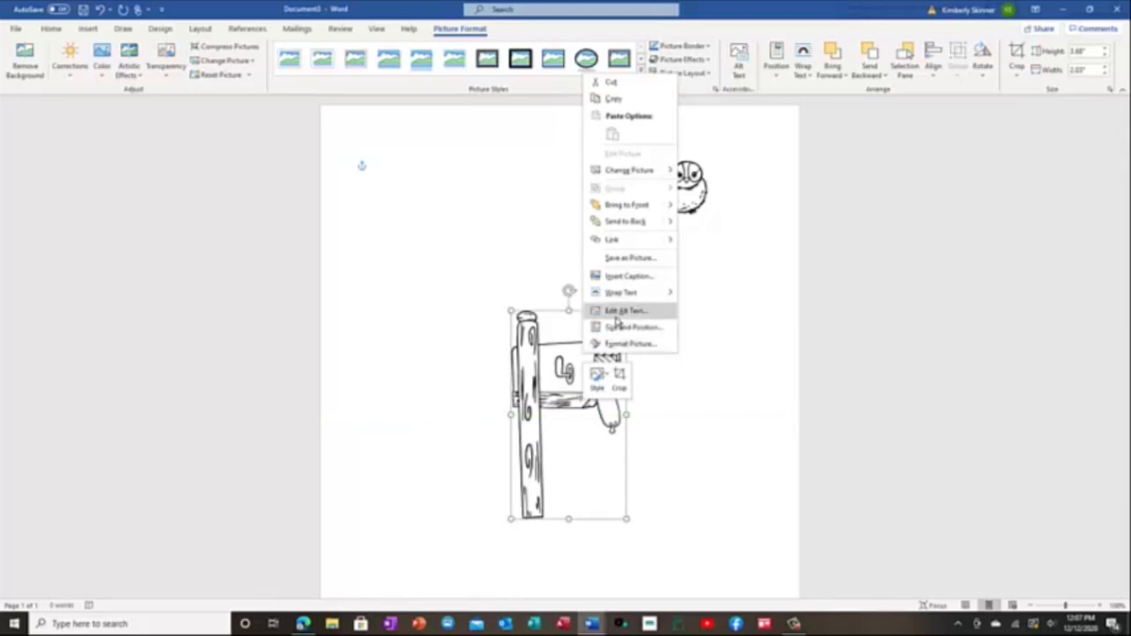
left_click(619, 327)
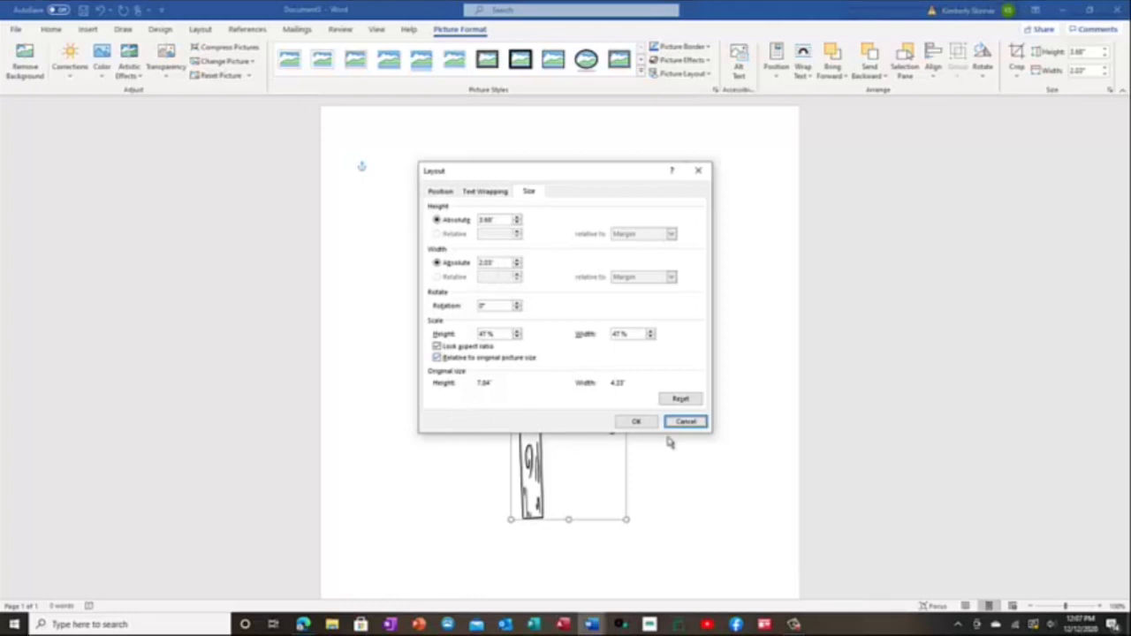
left_click(642, 422)
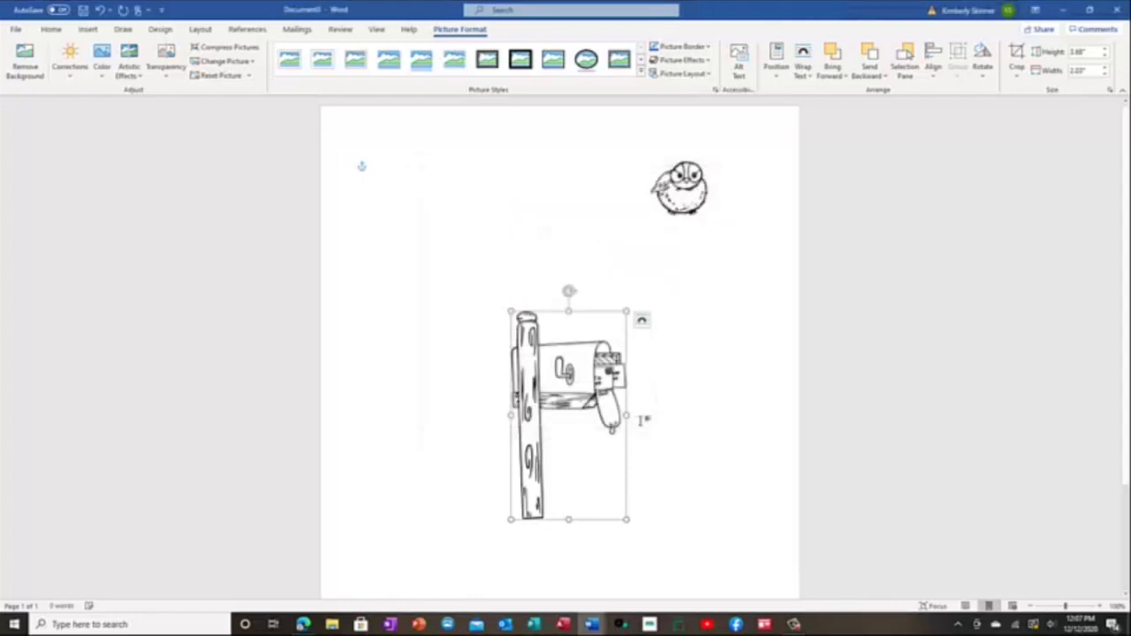
left_click(707, 396)
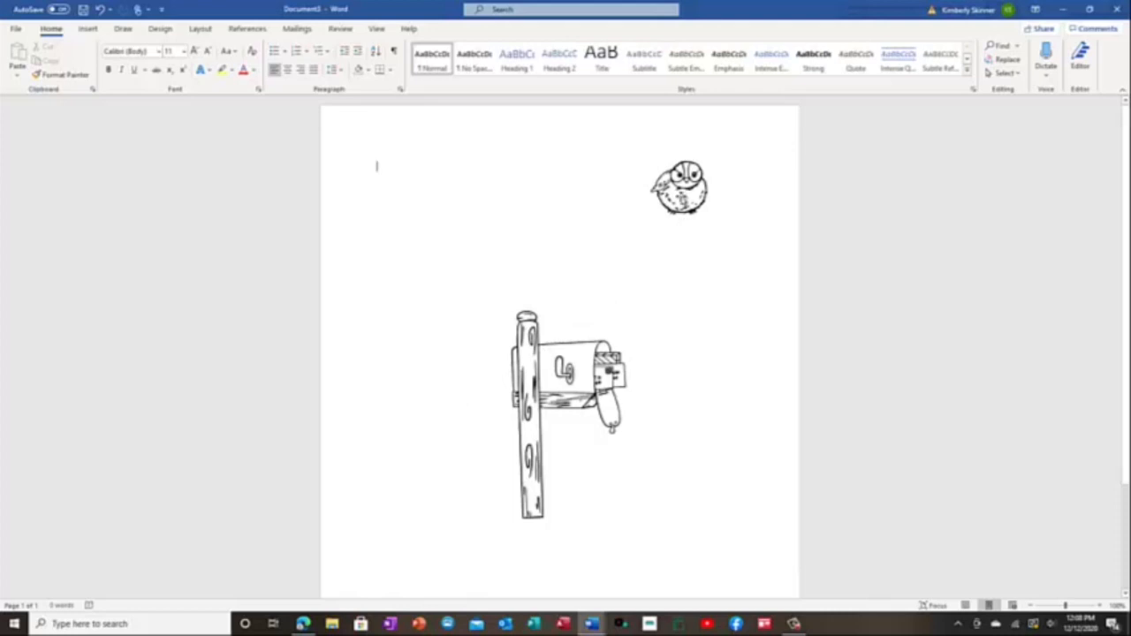
- Move the bird picture onto the top of the mailbox post and bring it to the front
left_click_drag(681, 196, 525, 308)
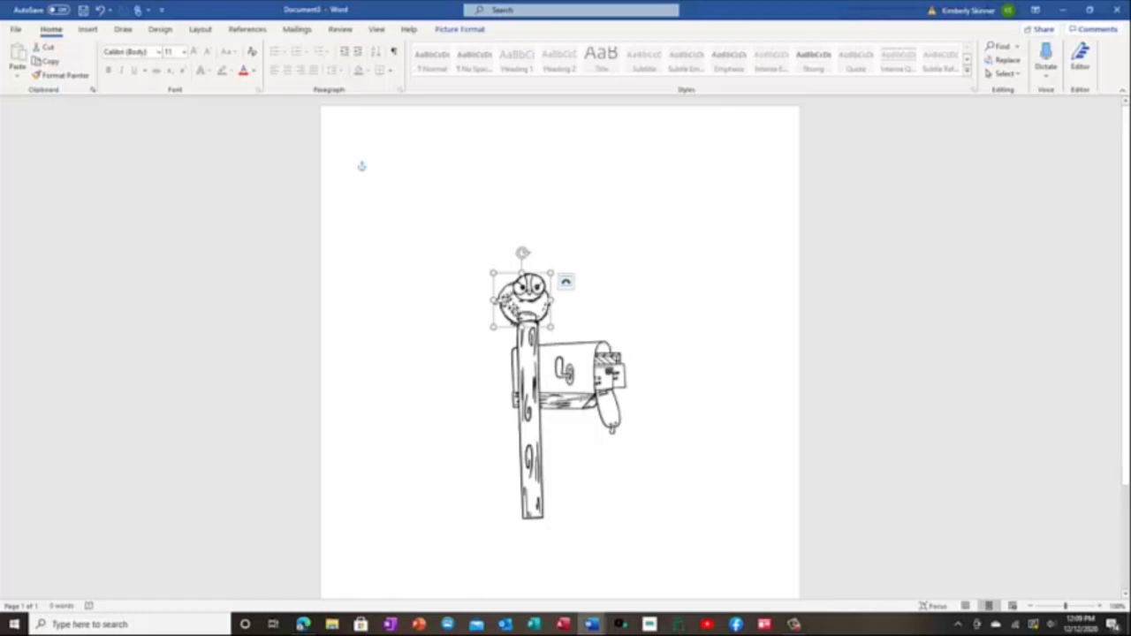
right_click(520, 288)
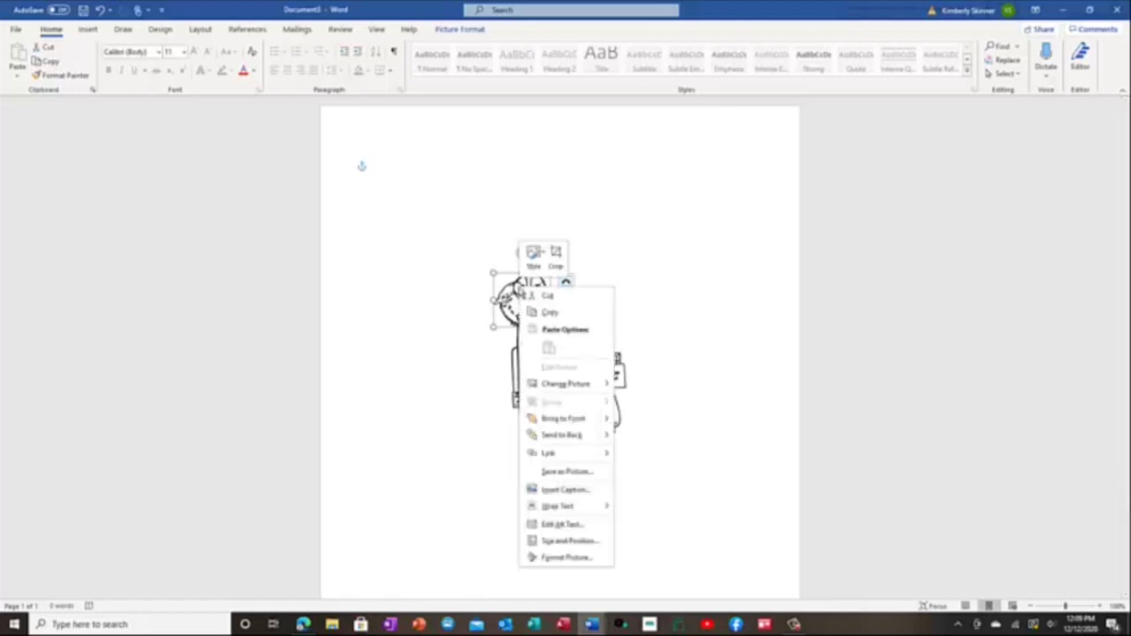
left_click(557, 419)
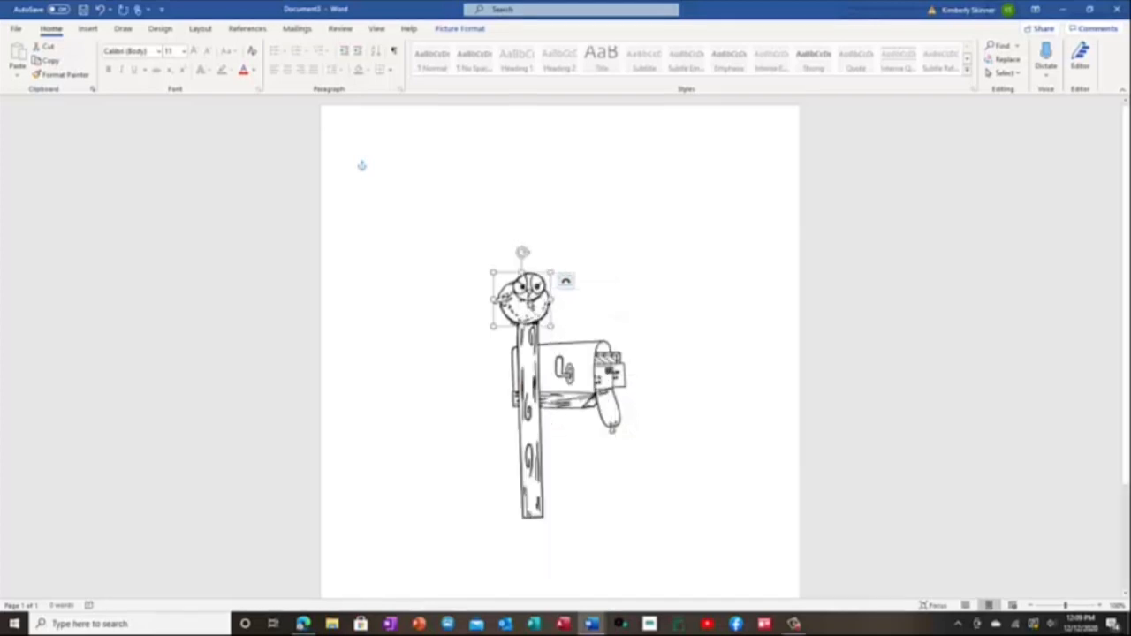
- Try the bird on the mailbox roof, return it to the post top at about two-thirds of its size, and deselect it
left_click_drag(527, 303, 570, 317)
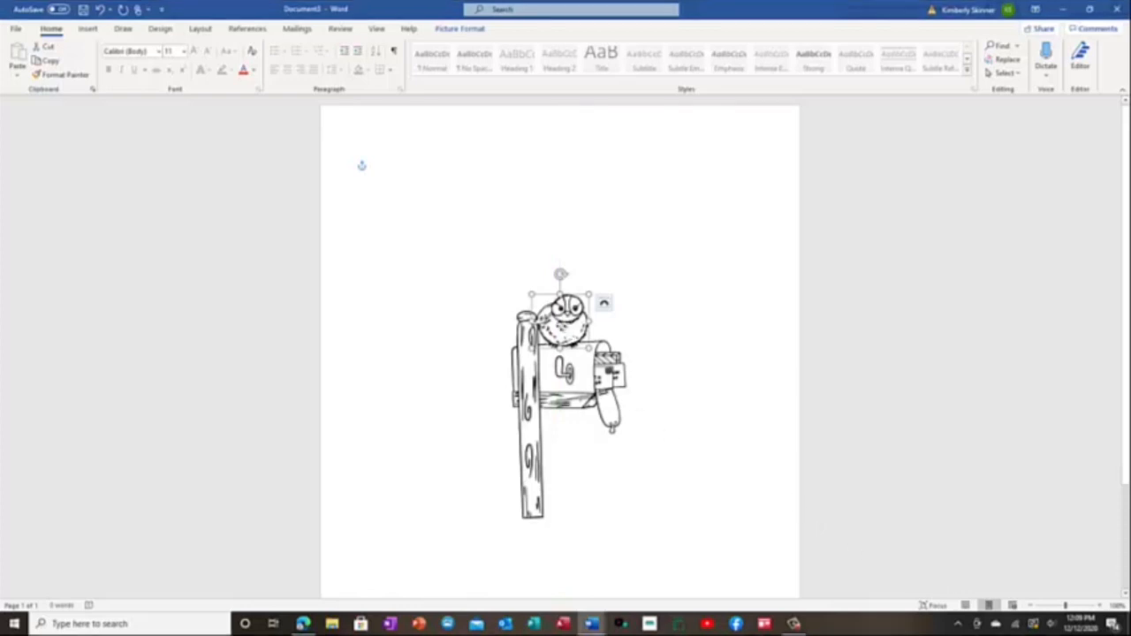
left_click_drag(565, 327, 527, 293)
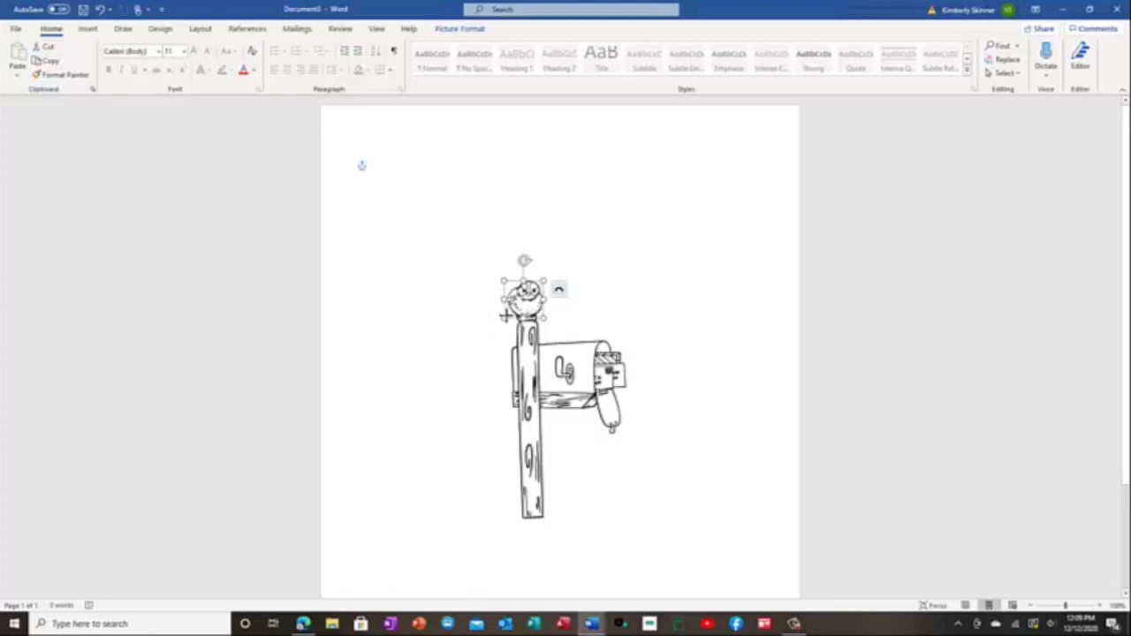
left_click(610, 294)
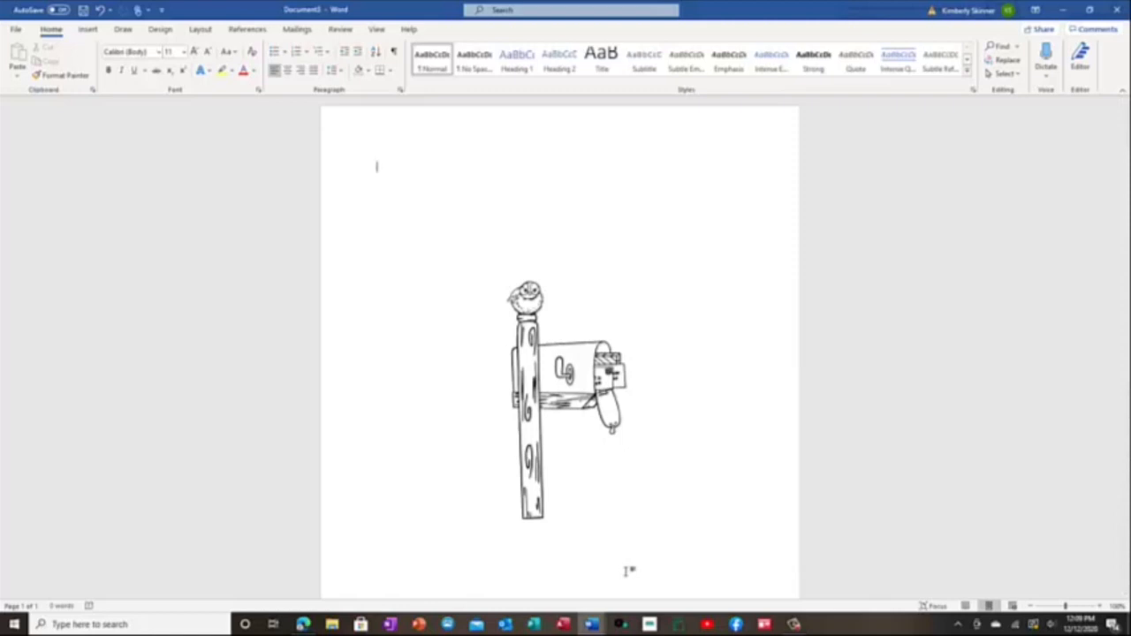
- Insert the picture be full of joy png from the TLC folder into the document
left_click(87, 30)
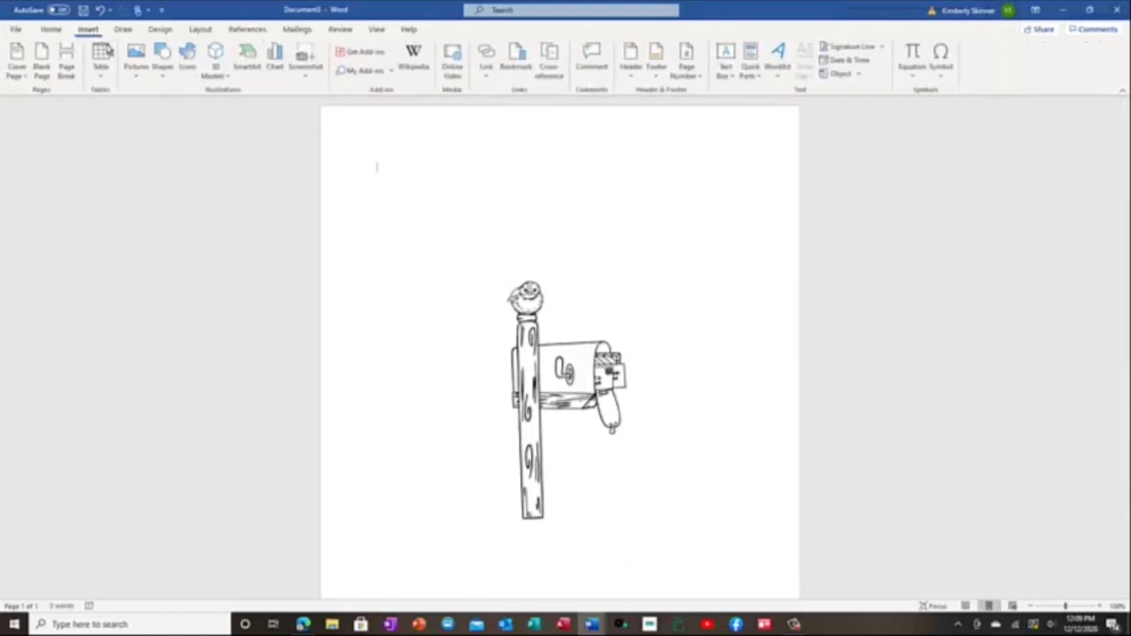
left_click(135, 60)
left_click(149, 113)
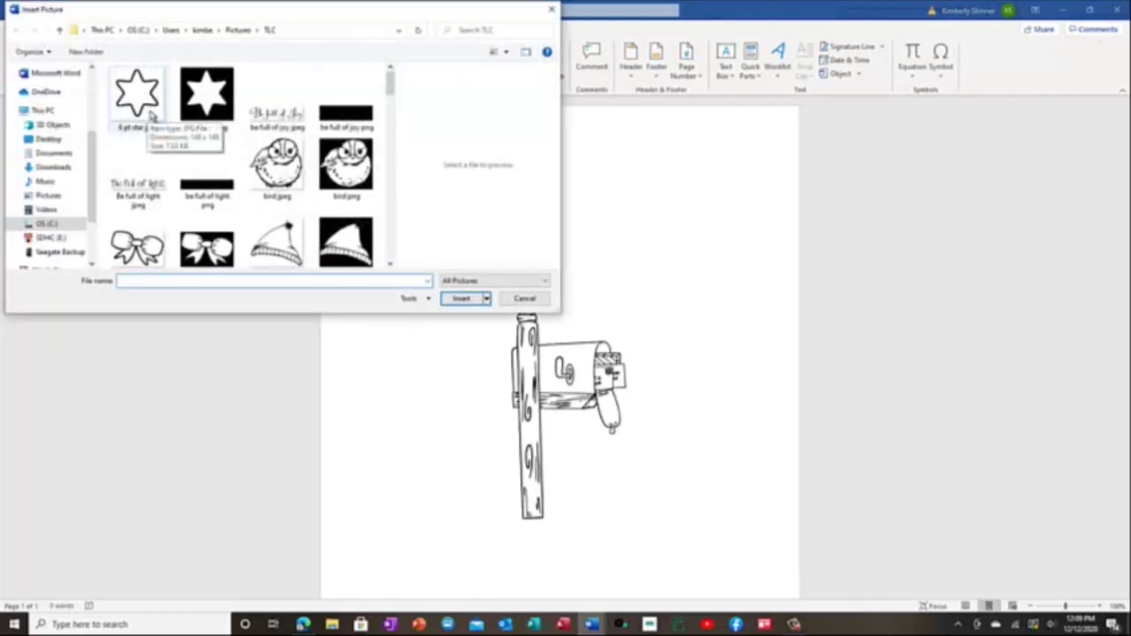
left_click(336, 115)
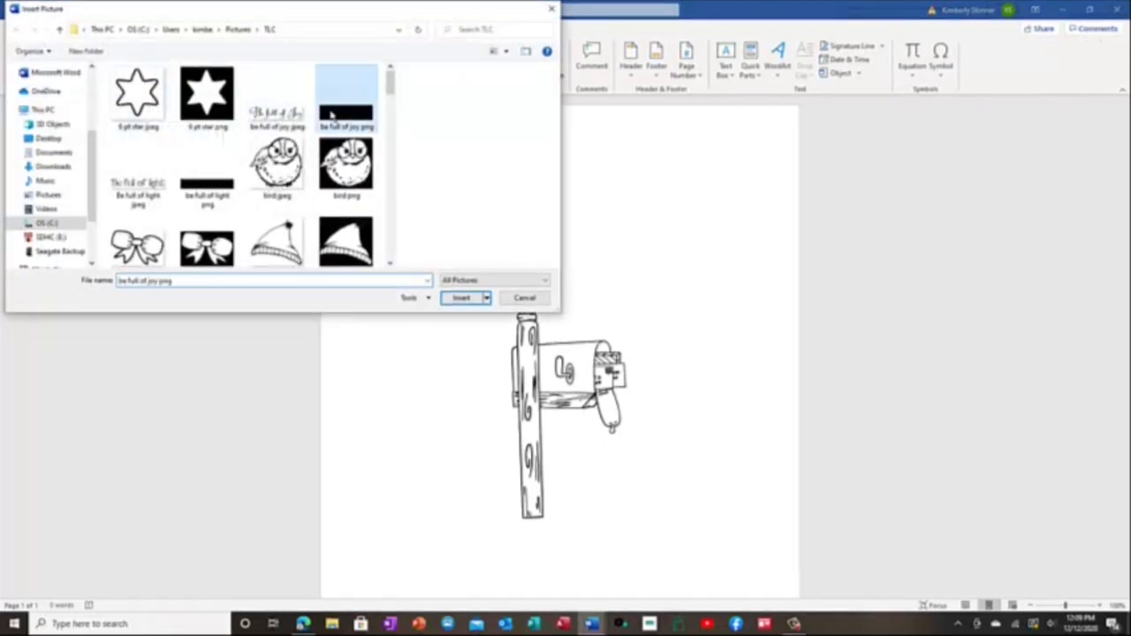
left_click(458, 299)
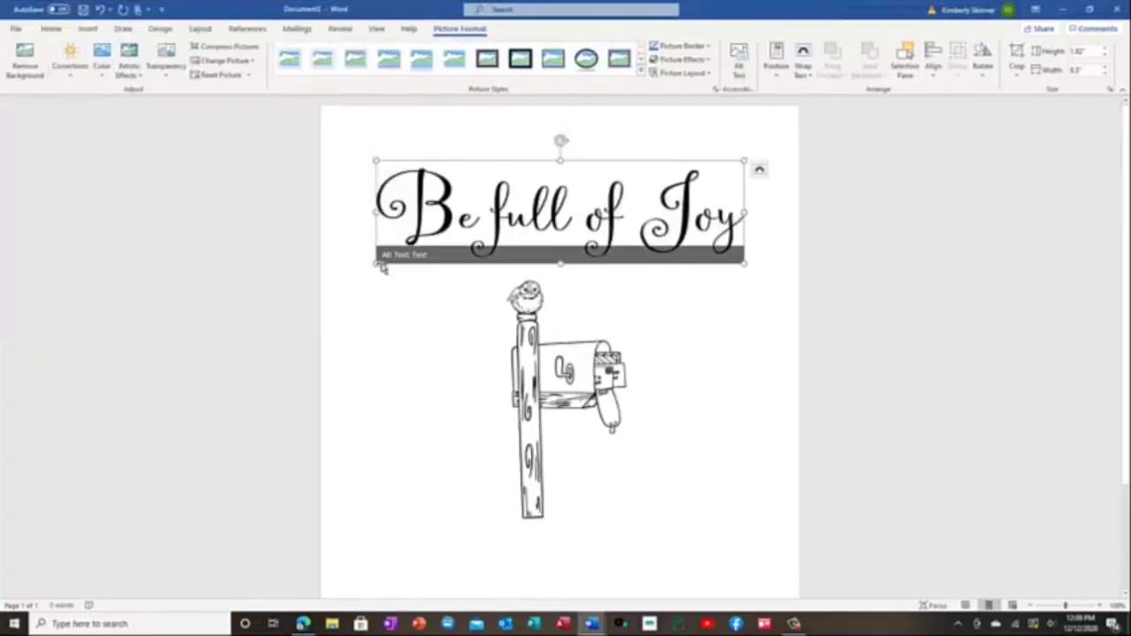
left_click_drag(378, 263, 523, 155)
left_click_drag(596, 163, 488, 182)
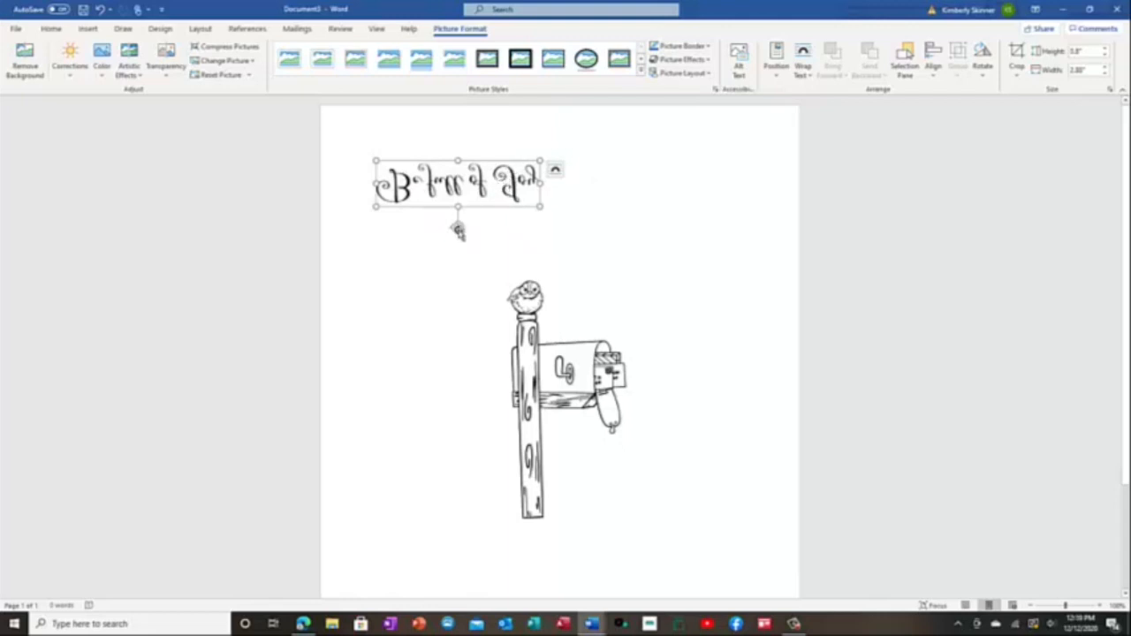
left_click_drag(457, 230, 462, 224)
key("ctrl+z")
key("ctrl+z")
key("ctrl+z")
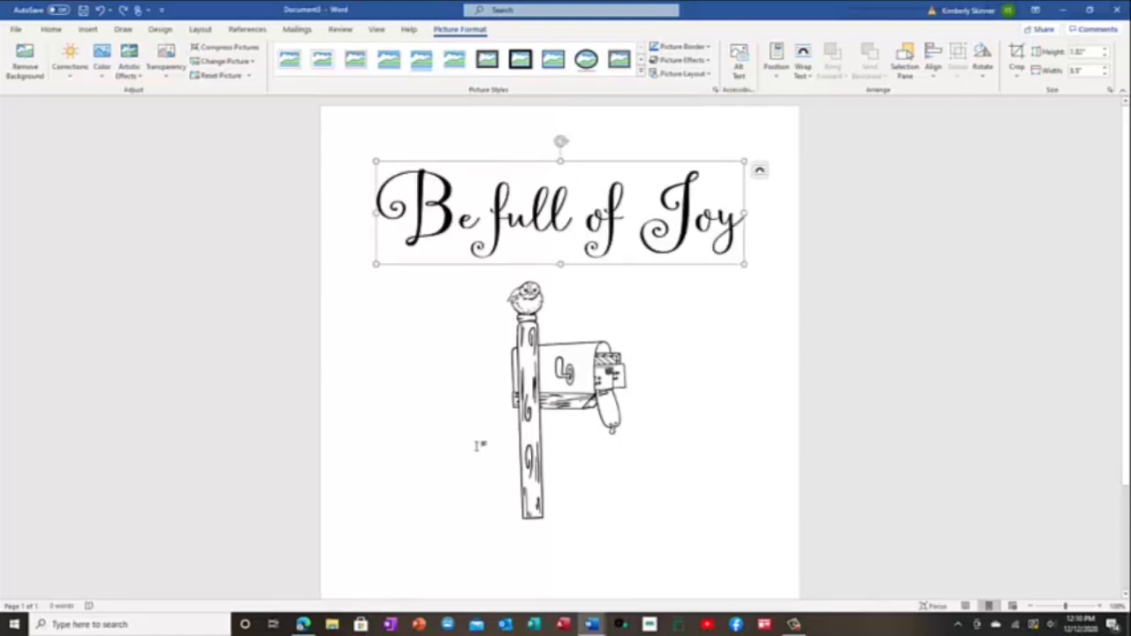
- Shrink the "Be full of Joy" picture proportionally to about 0.62 by 2.21 inches, keeping its upper left corner in place
left_click_drag(745, 262, 456, 213)
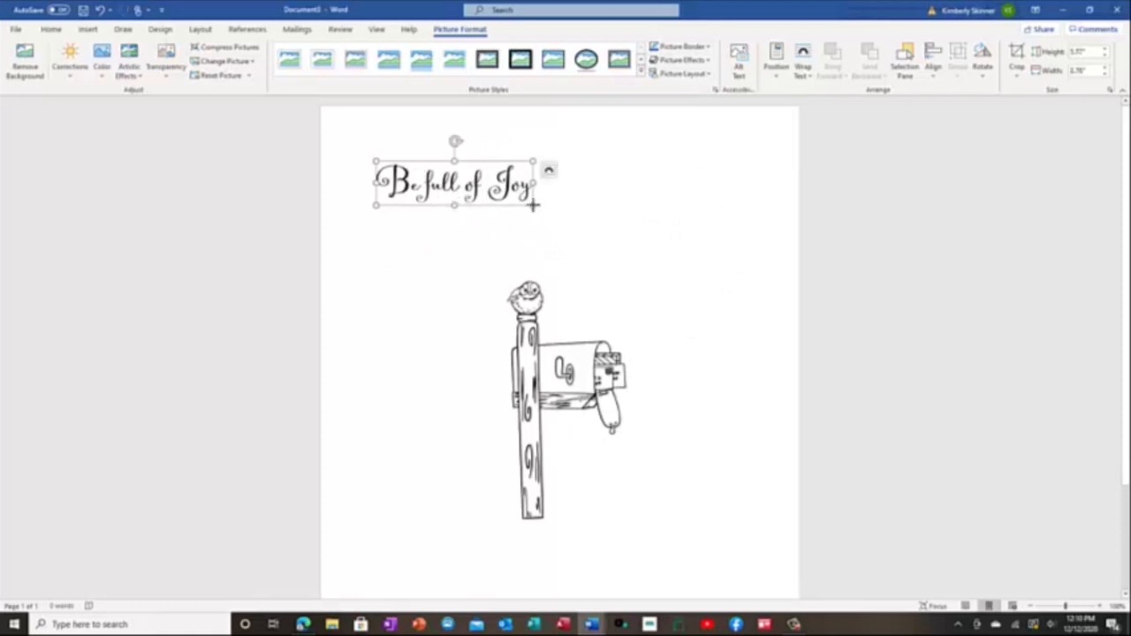
left_click_drag(533, 205, 504, 197)
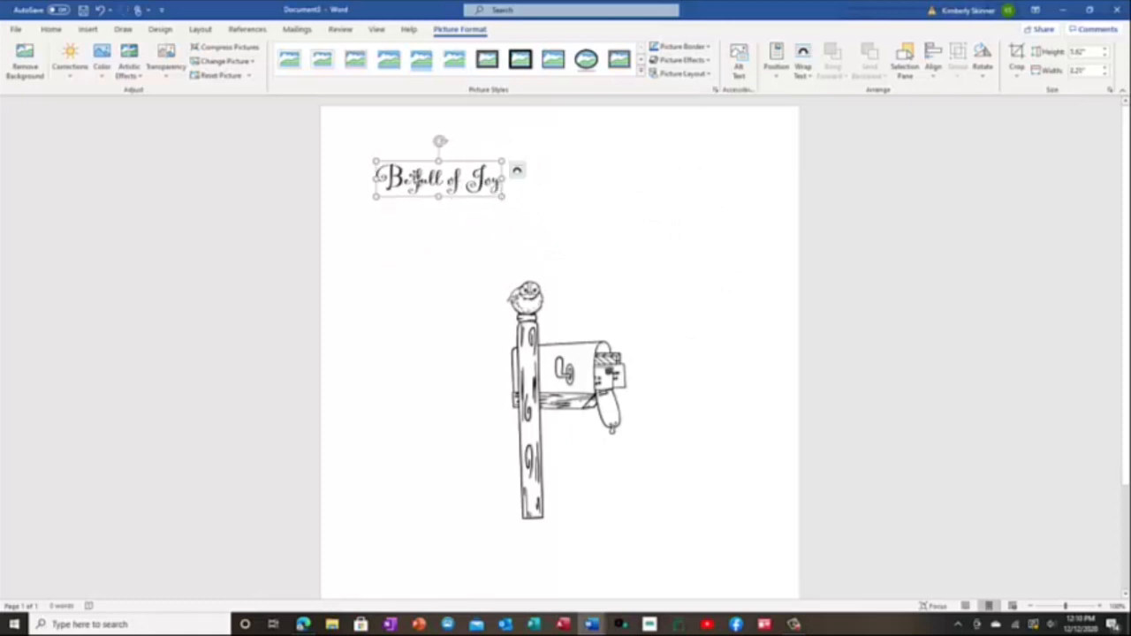
- Try to move the "Be full of Joy" picture into the empty space below the mailbox
left_click_drag(416, 180, 450, 226)
left_click(436, 180)
mouse_move(439, 182)
left_mouse_down()
mouse_move(462, 190)
mouse_move(445, 179)
mouse_move(446, 247)
mouse_move(411, 268)
mouse_move(397, 257)
mouse_move(472, 257)
mouse_move(659, 491)
left_mouse_up()
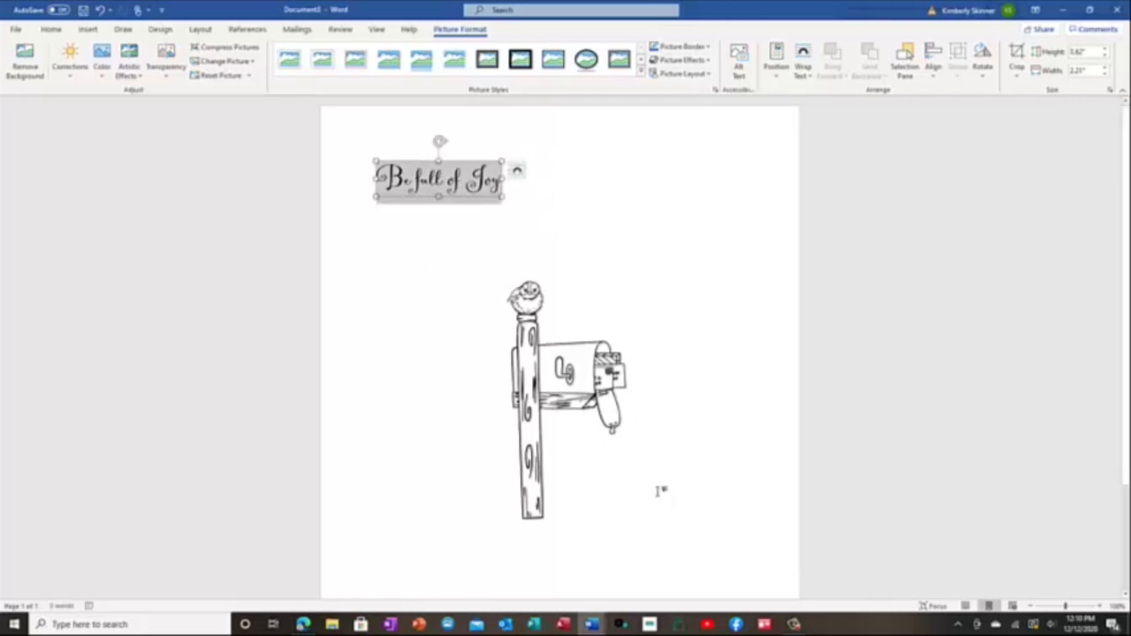
left_click(657, 488)
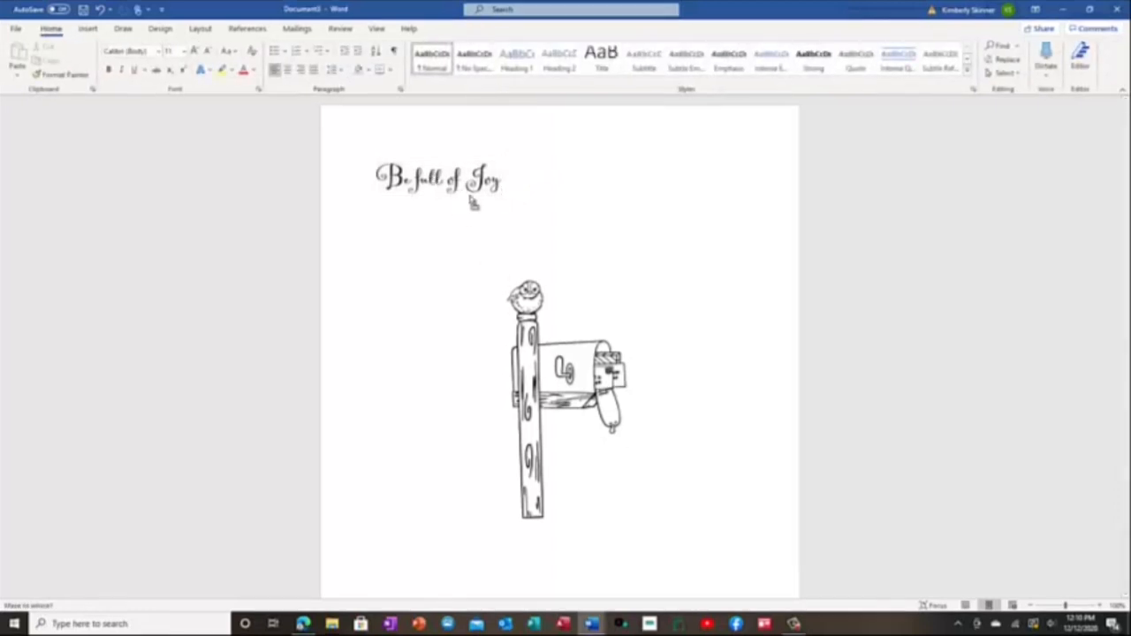
- Set the "Be full of Joy" picture's text wrapping to Square and deselect it
left_click(461, 188)
left_click(518, 171)
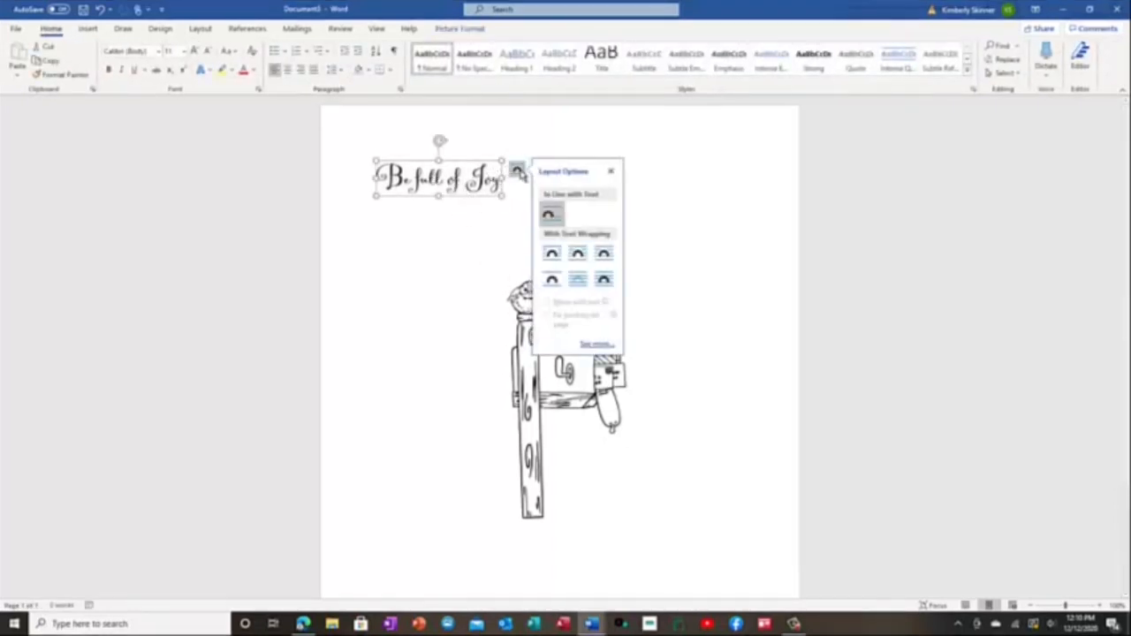
left_click(552, 254)
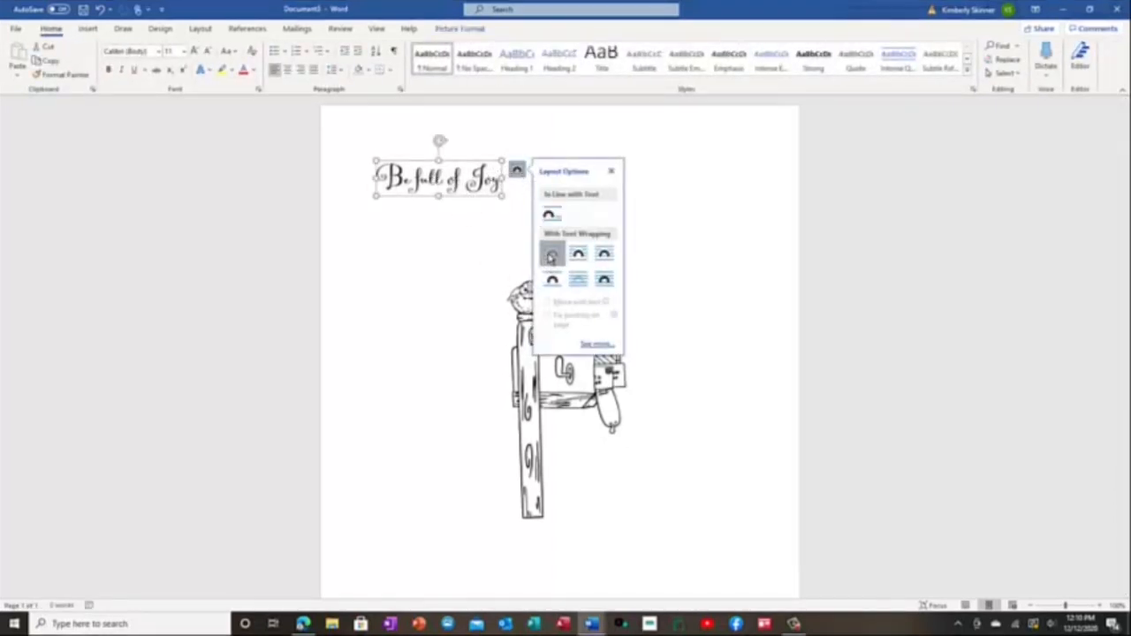
left_click(408, 291)
left_click(568, 179)
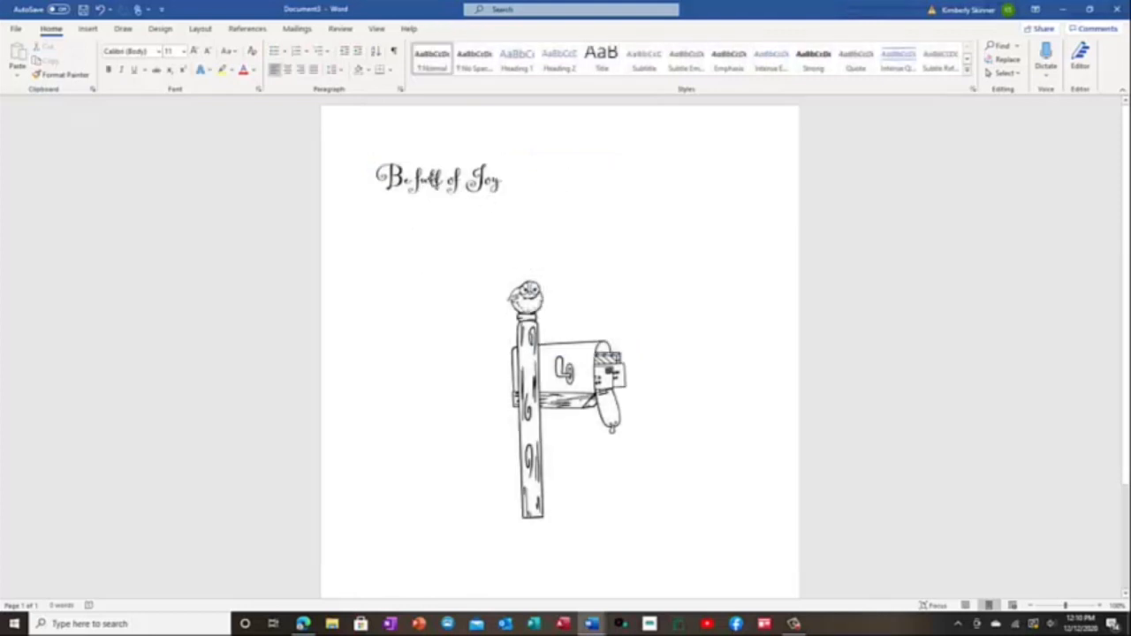
- Place the "Be full of Joy" picture below the mailbox beside the post, shrunk to about three-quarters of its size, and deselect it
left_click_drag(433, 181, 610, 455)
left_click_drag(676, 468, 604, 459)
left_click(705, 494)
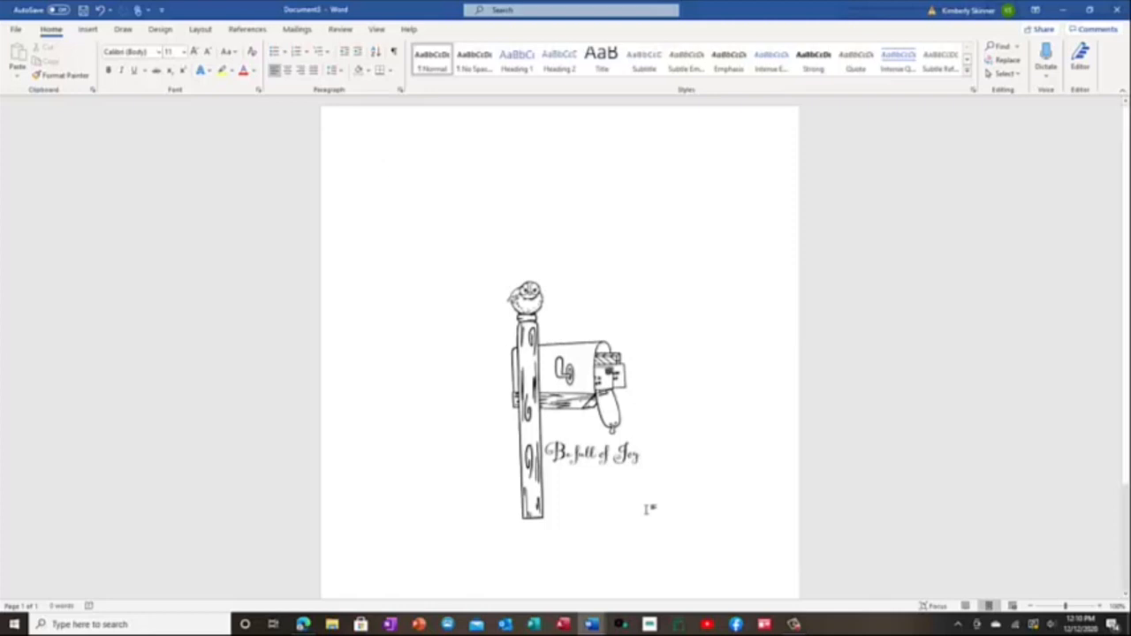
- Insert the picture bow png from the TLC folder into the document
left_click(88, 29)
left_click(135, 62)
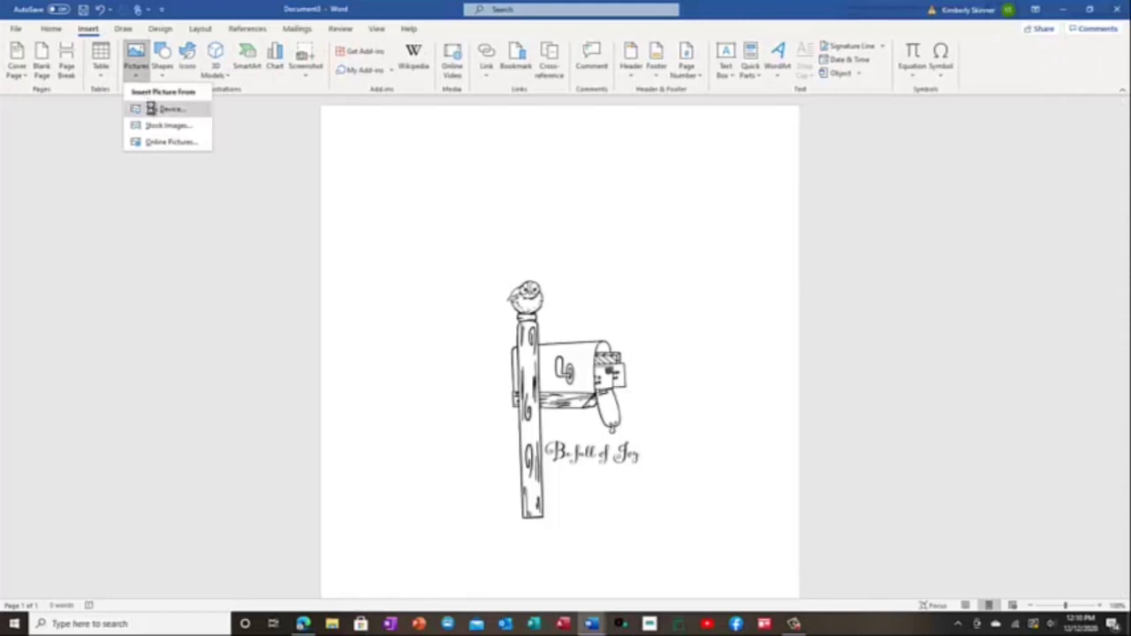
left_click(150, 108)
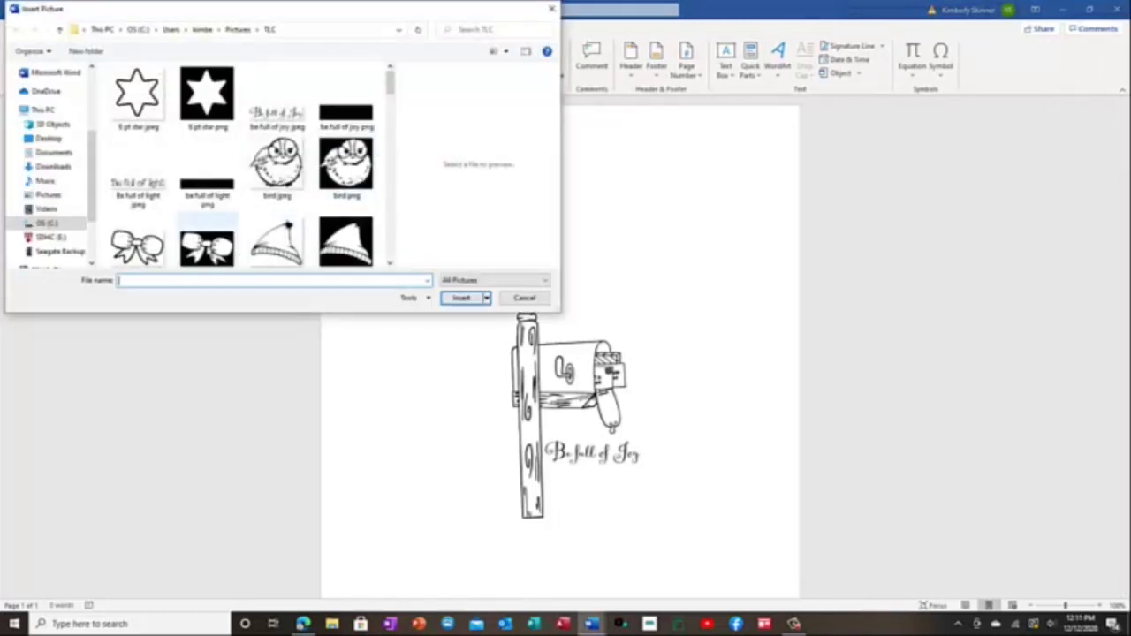
left_click(207, 248)
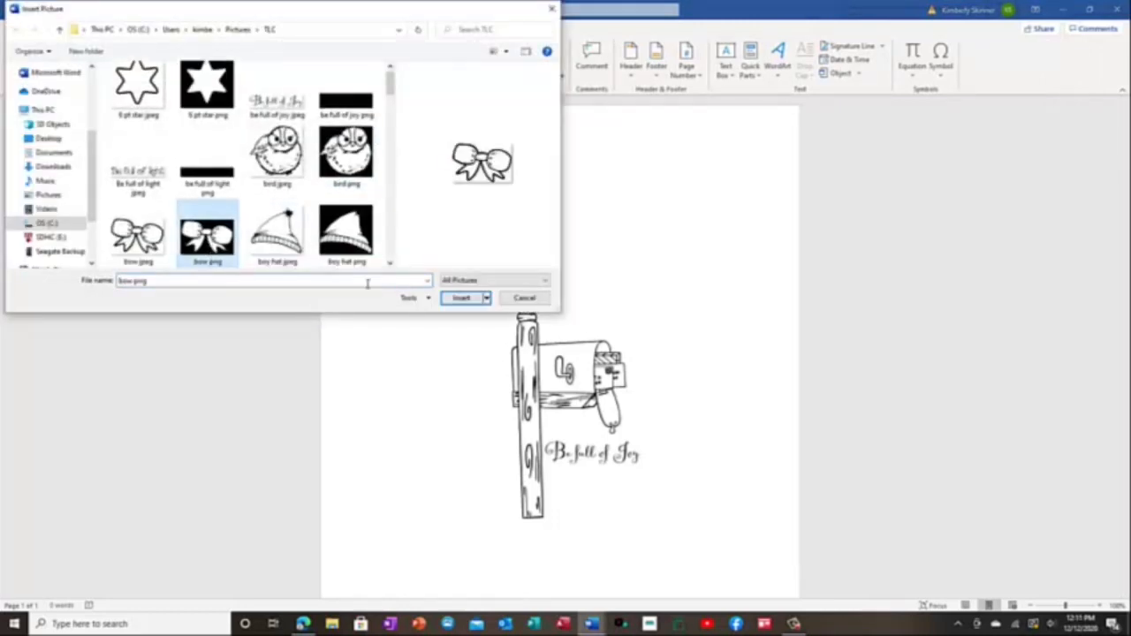
left_click(463, 298)
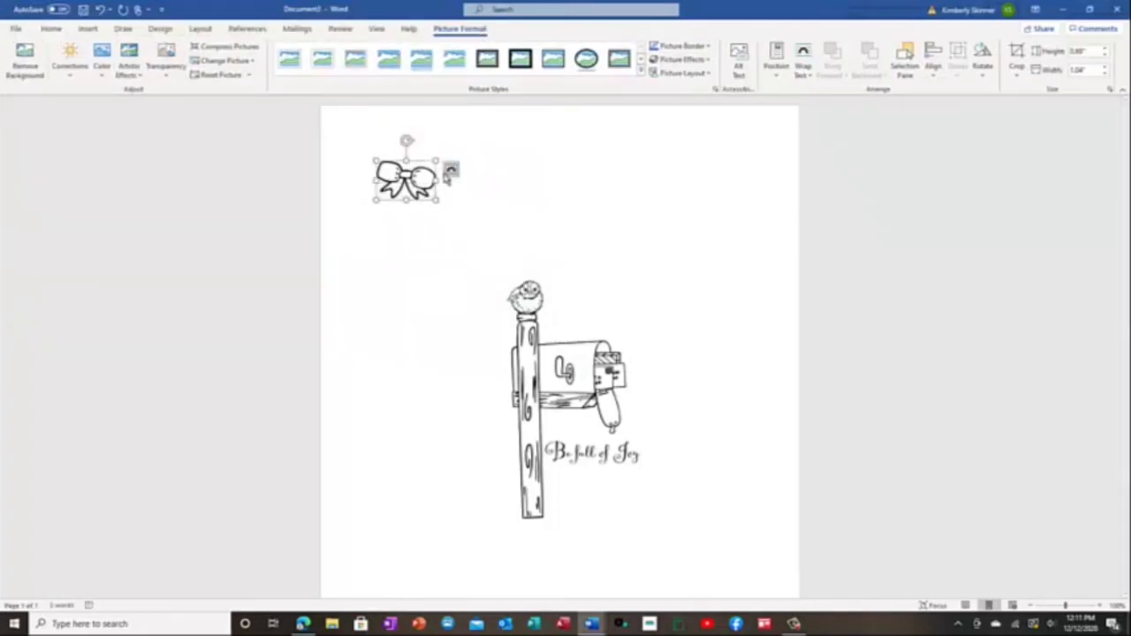
- Set the bow picture's text wrapping to Square and place it, slightly reduced, on the mailbox post just below the bird
left_click(451, 170)
left_click(487, 258)
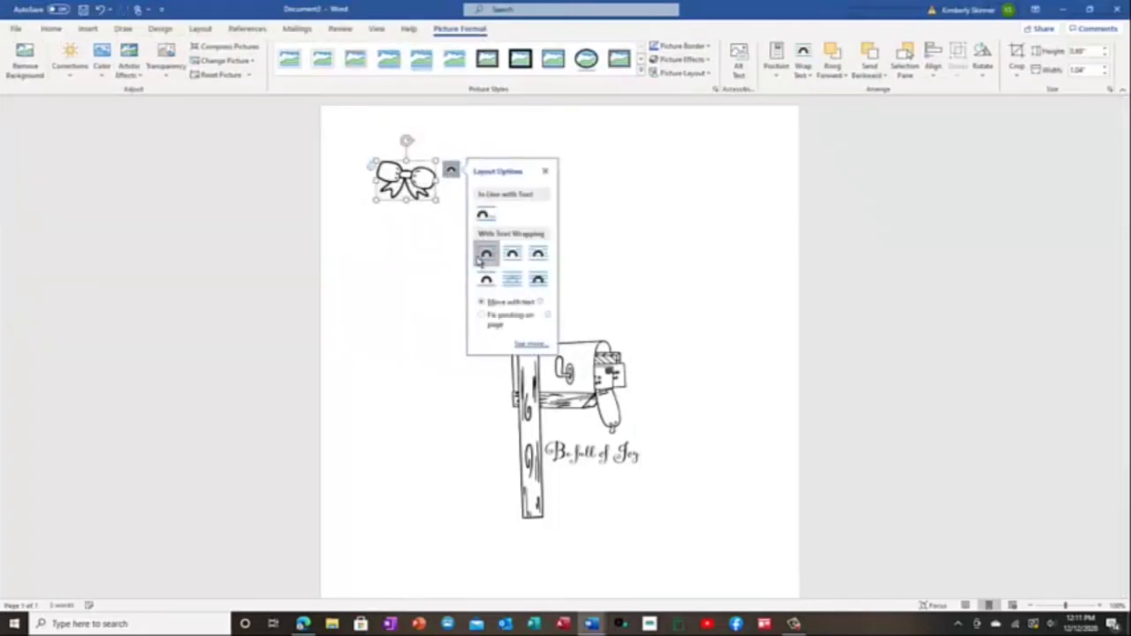
left_click(414, 252)
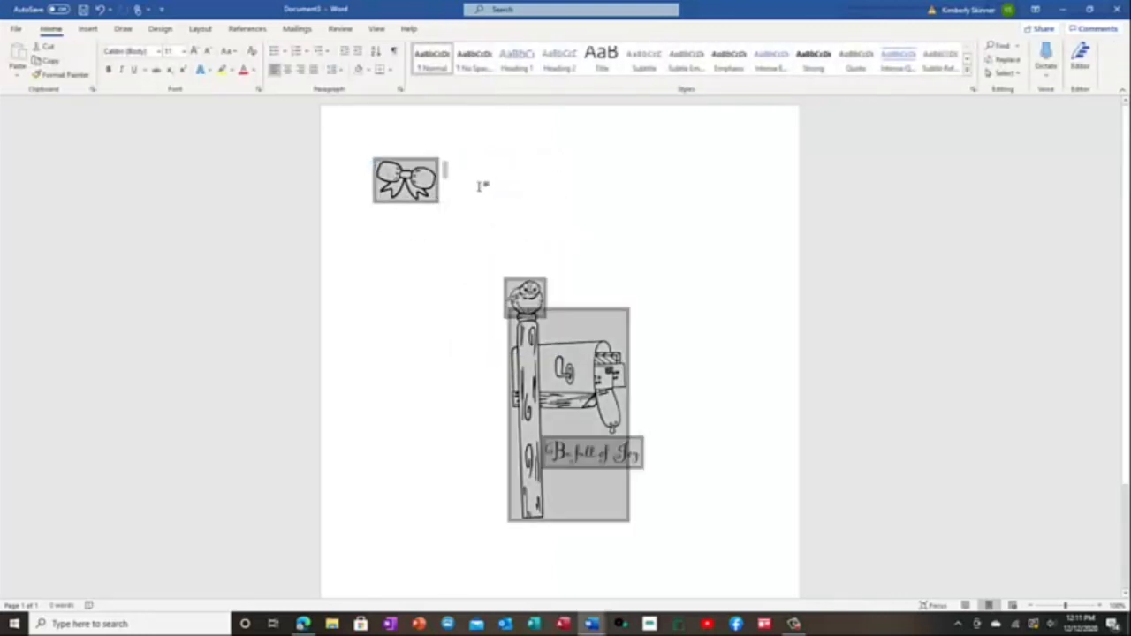
left_click(482, 225)
left_click_drag(404, 184, 512, 336)
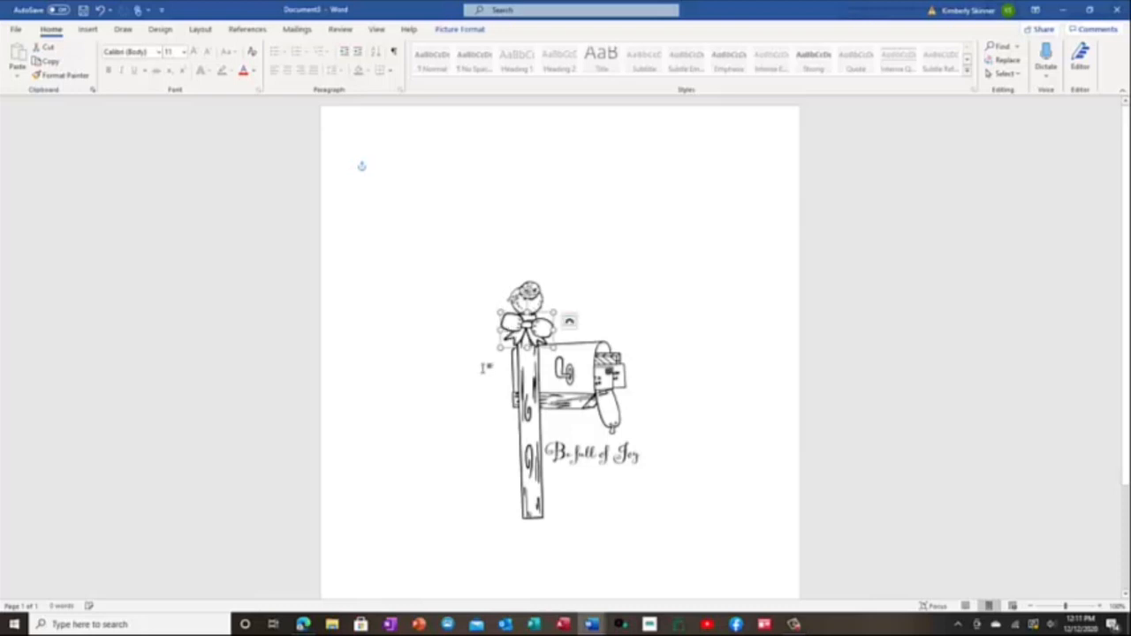
left_click(466, 371)
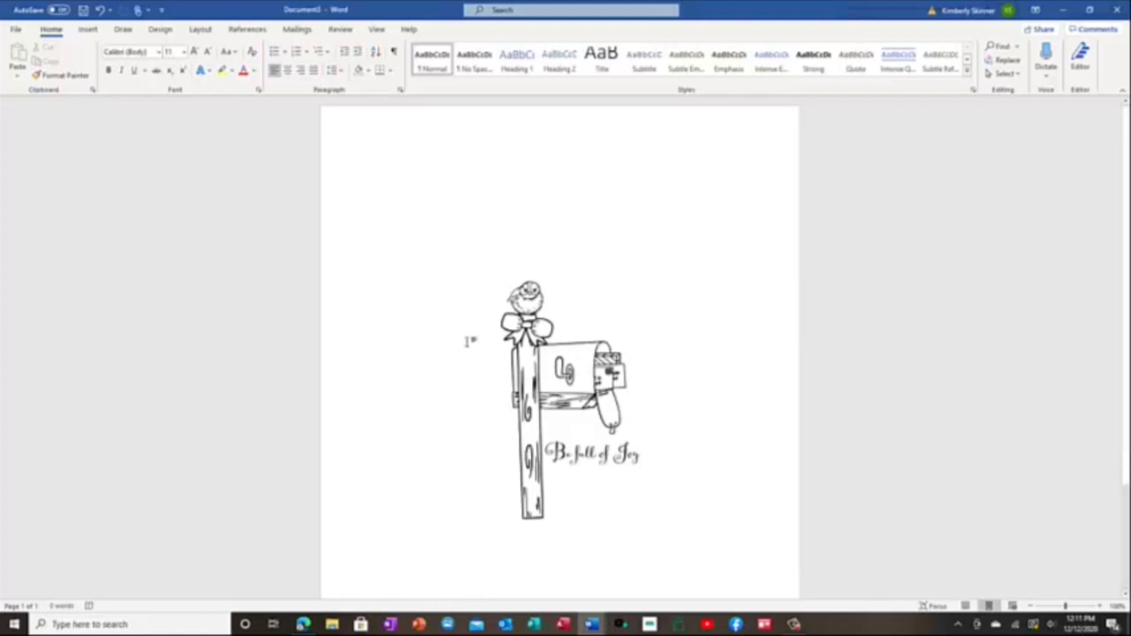
- Copy the bird picture and paste a duplicate near the upper left corner of the page
left_click(522, 303)
right_click(523, 300)
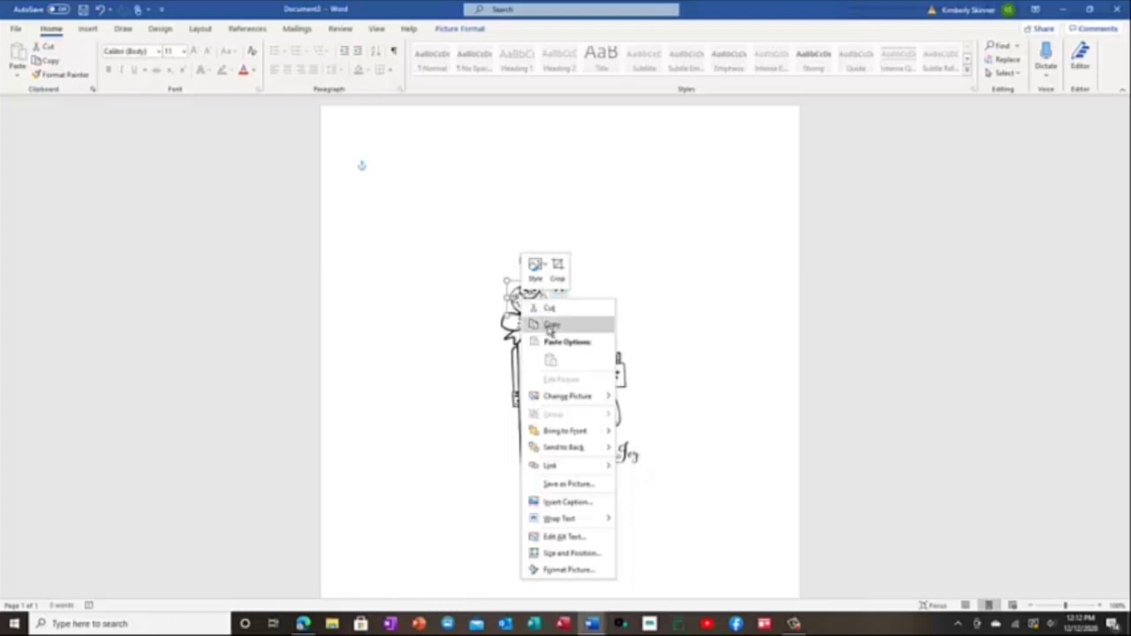
left_click(551, 325)
right_click(393, 177)
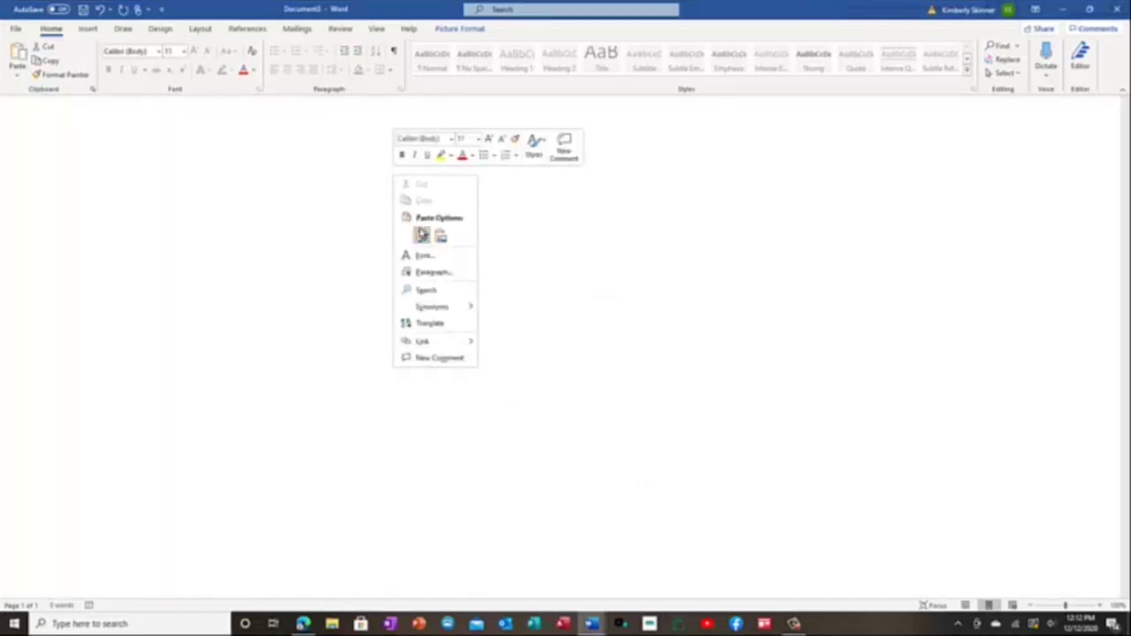
left_click(422, 236)
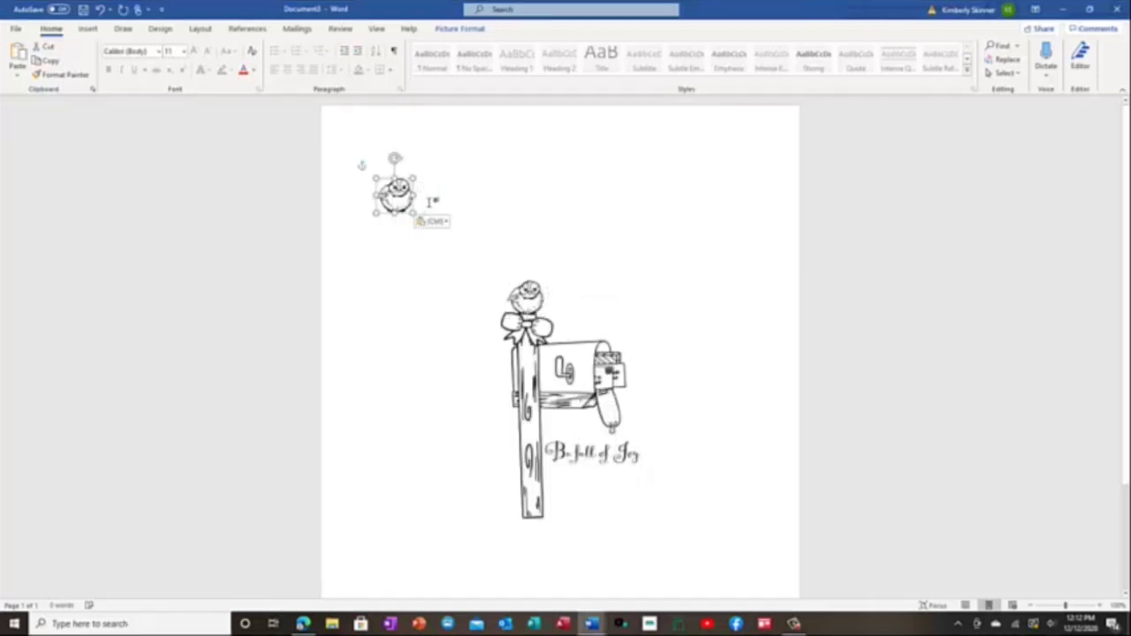
- Paste four more copies of the bird picture near the upper left corner of the page
right_click(430, 205)
left_click(458, 264)
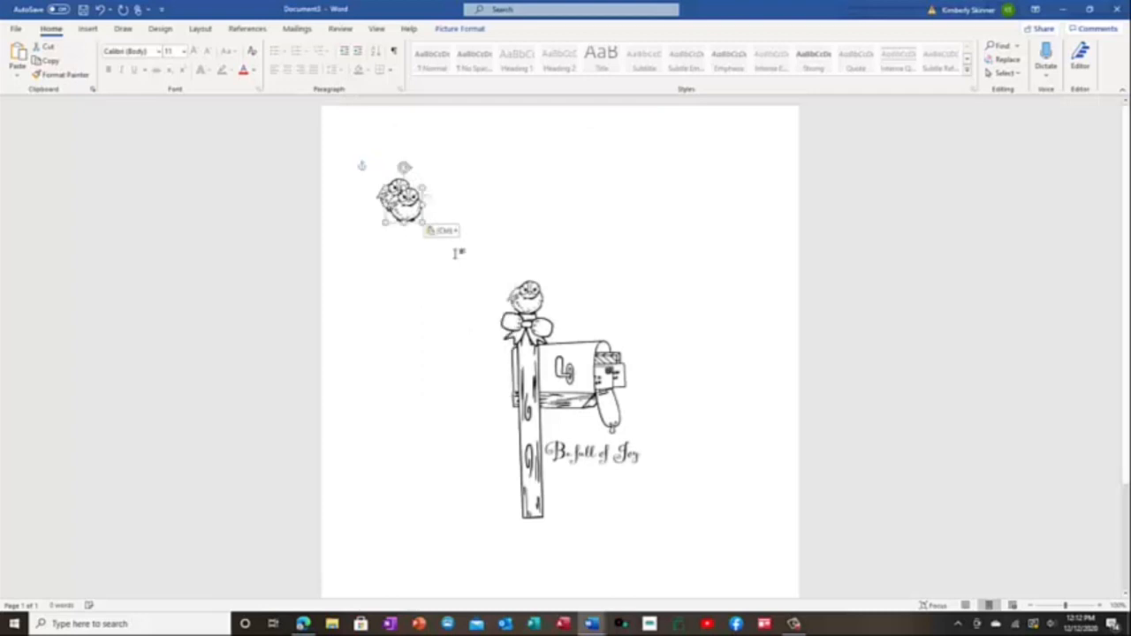
right_click(453, 191)
left_click(480, 250)
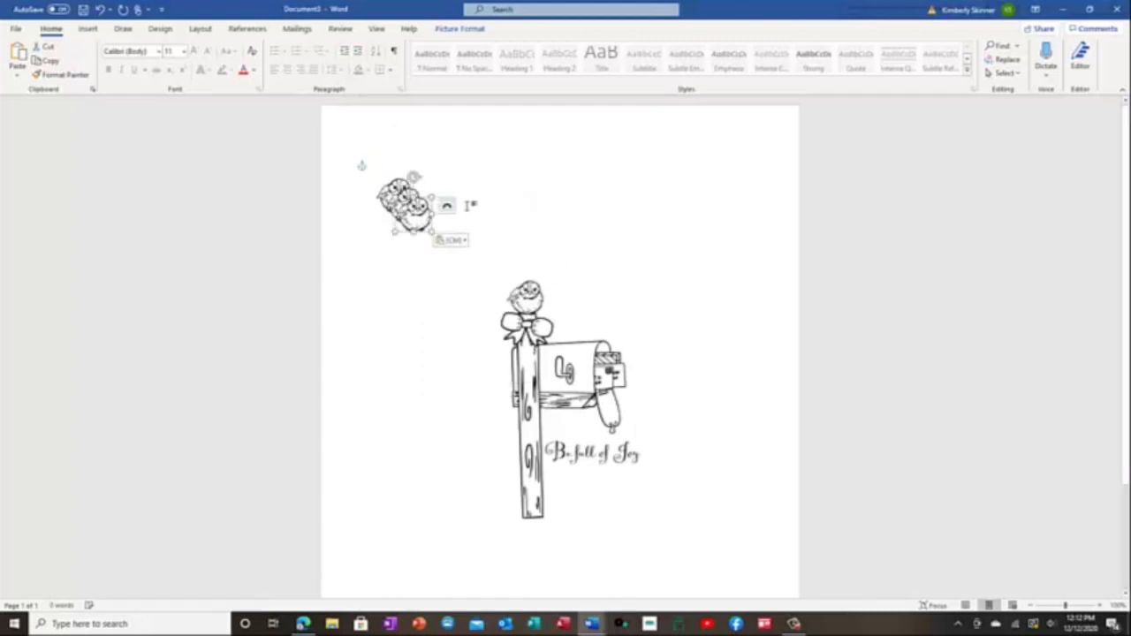
right_click(467, 200)
left_click(492, 255)
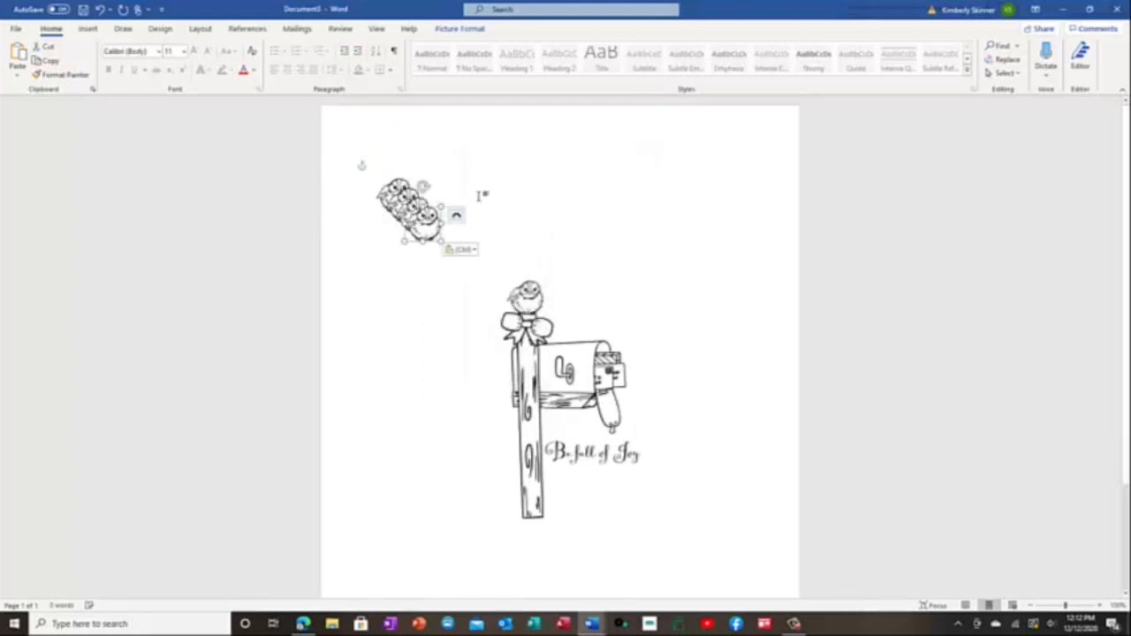
right_click(478, 200)
left_click(507, 256)
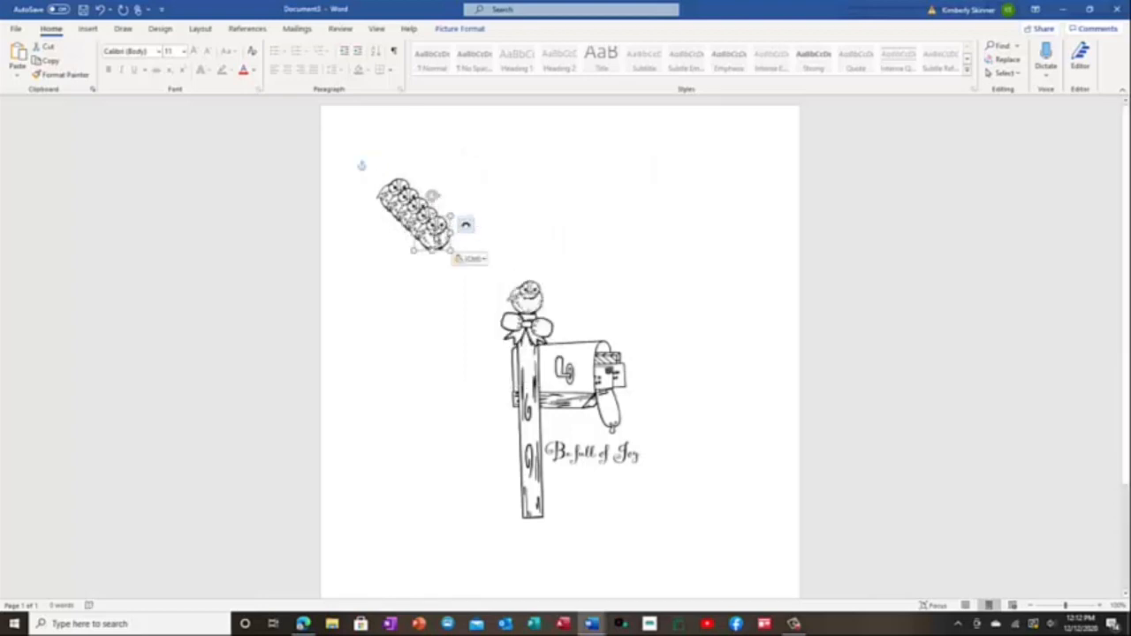
- Spread the five bird copies out in one aligned row across the upper part of the page and deselect them
left_click_drag(445, 235, 746, 163)
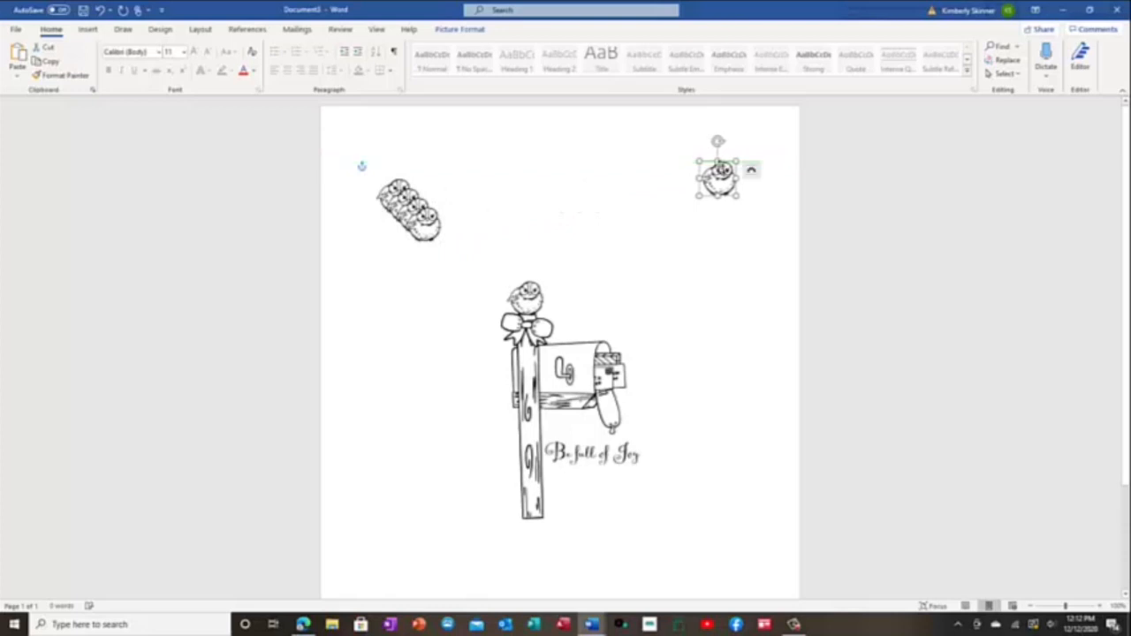
left_click_drag(422, 226, 653, 178)
left_click_drag(416, 219, 592, 176)
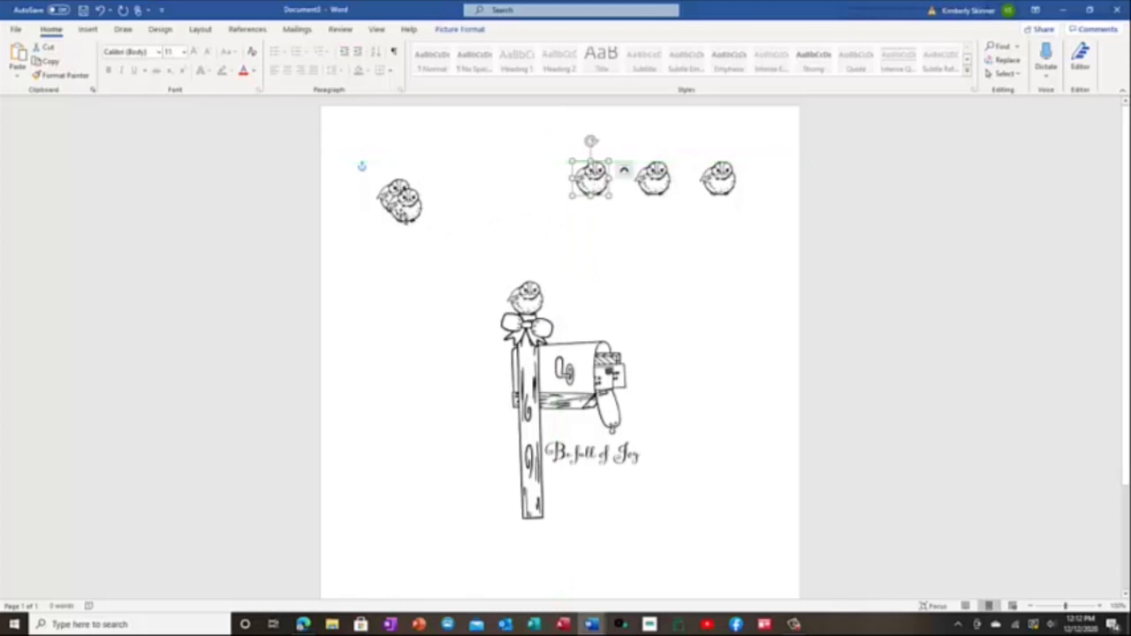
left_click_drag(400, 217, 505, 178)
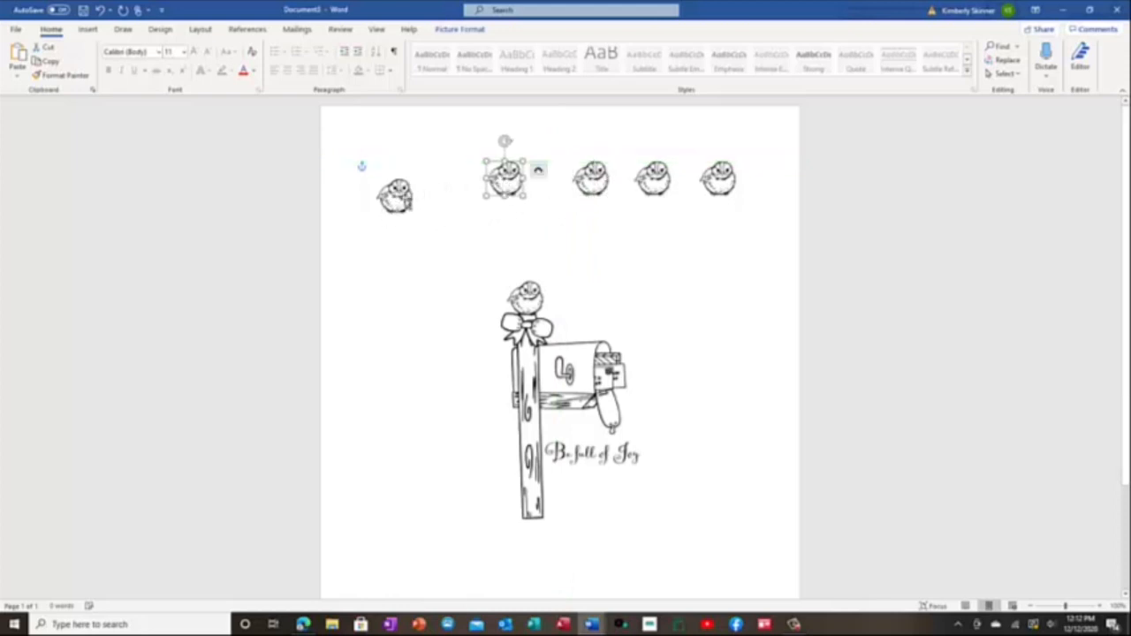
left_click_drag(396, 197, 428, 182)
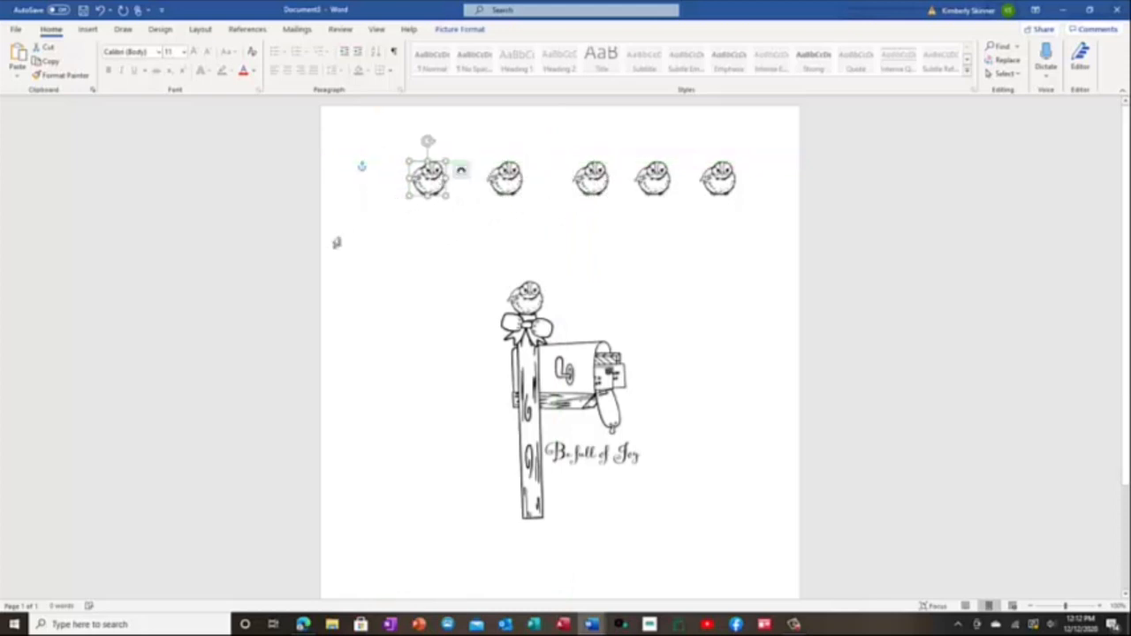
left_click(384, 326)
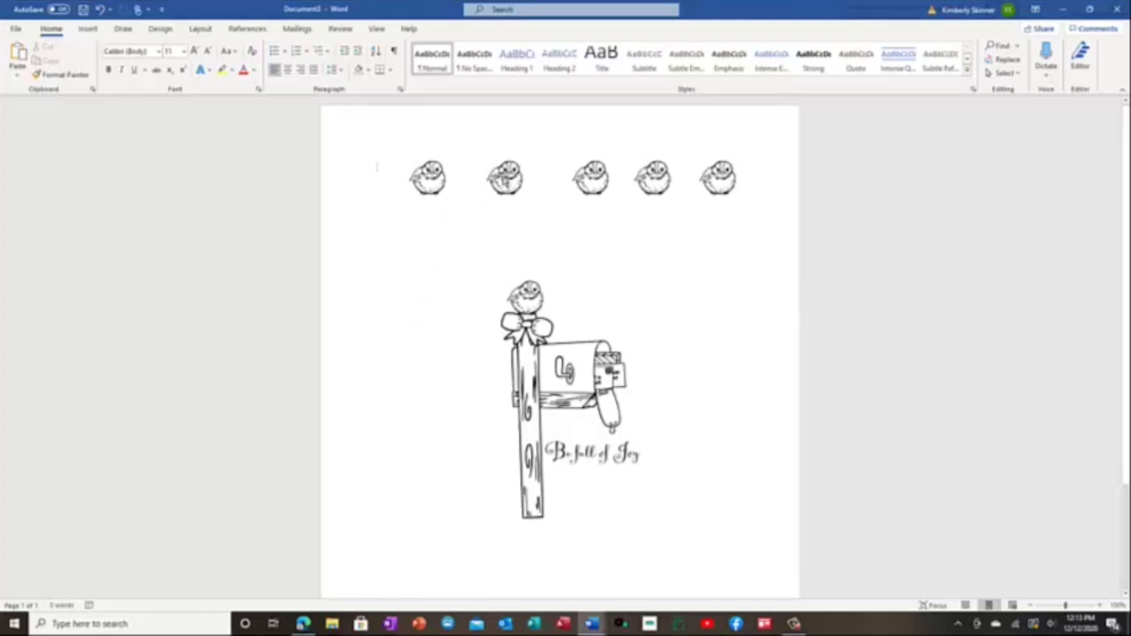
- Mirror the second bird in the row horizontally, resize it to match its neighbours, and deselect it
left_click(505, 179)
right_click(504, 177)
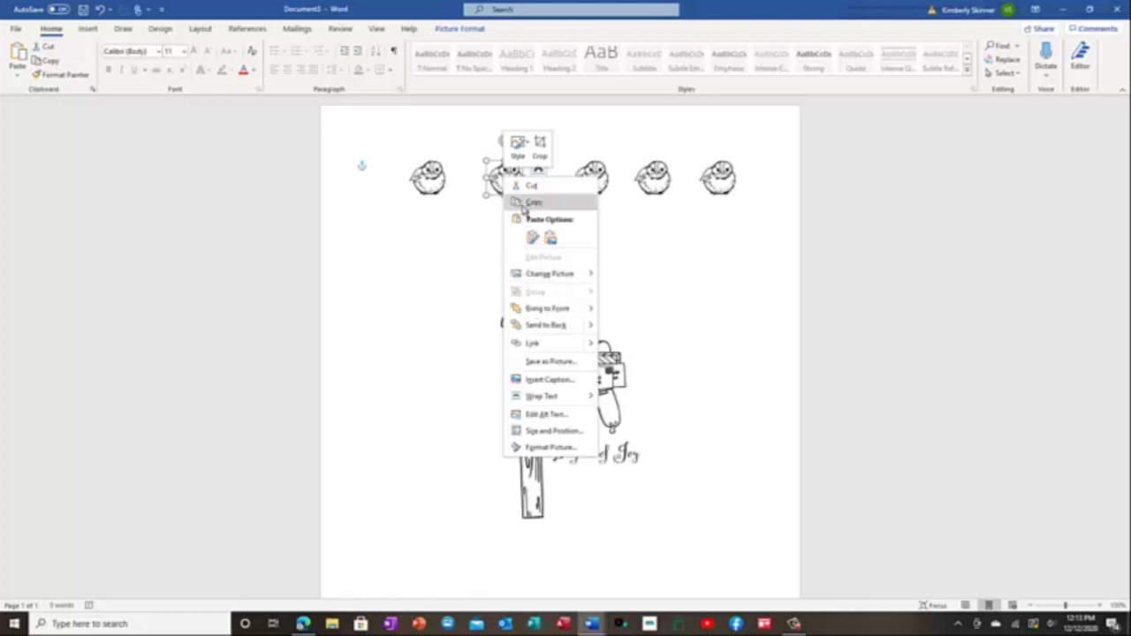
left_click(503, 141)
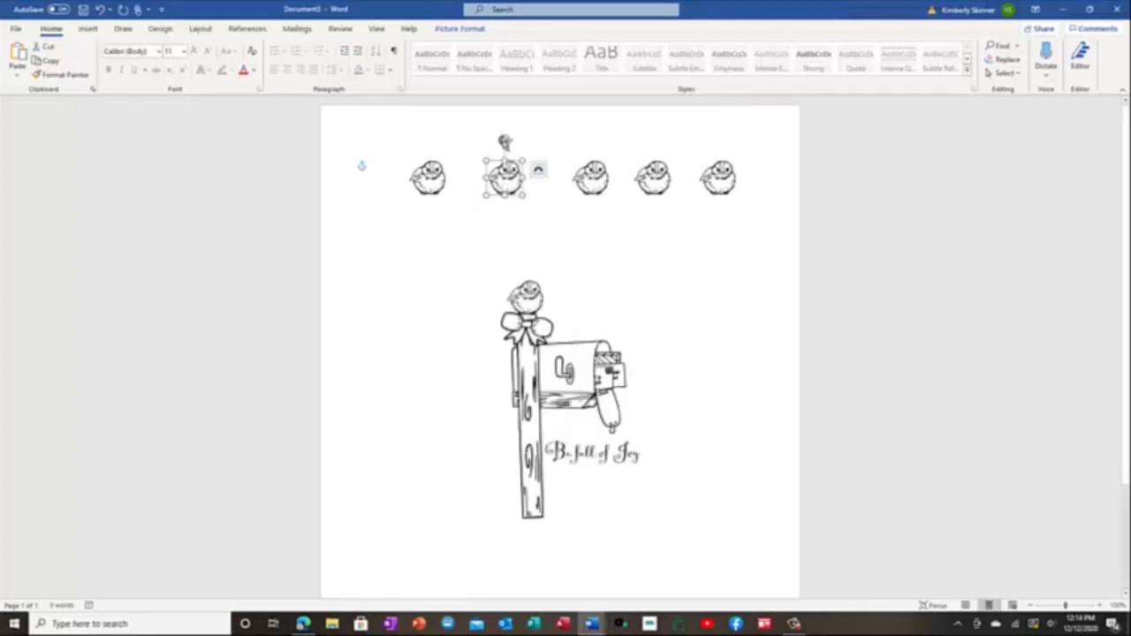
left_click(504, 140)
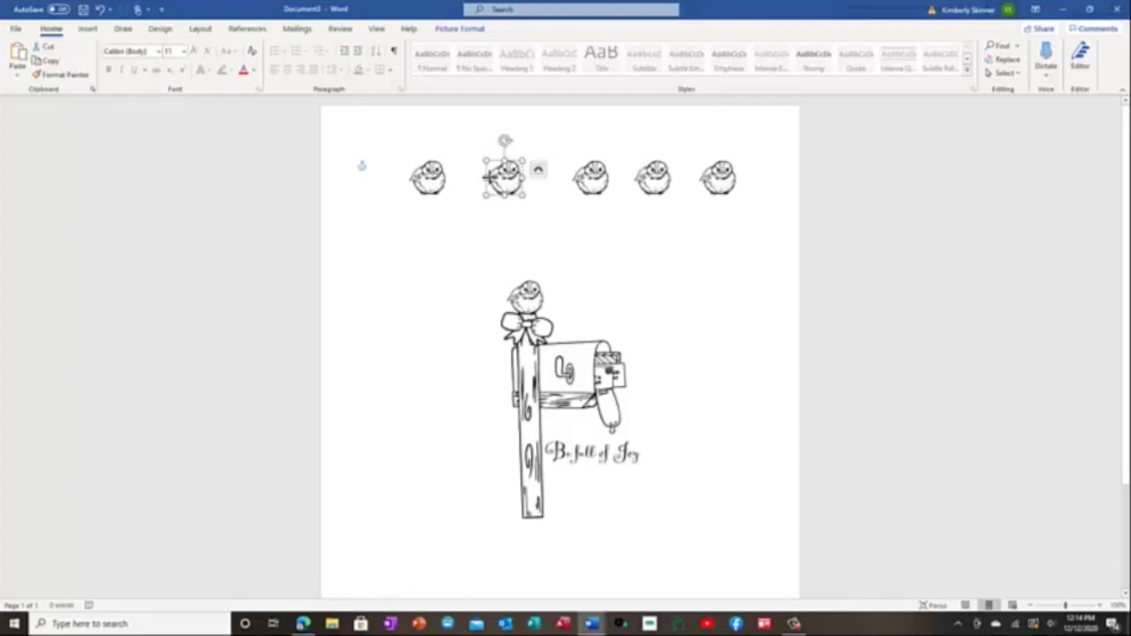
left_click_drag(484, 177, 518, 199)
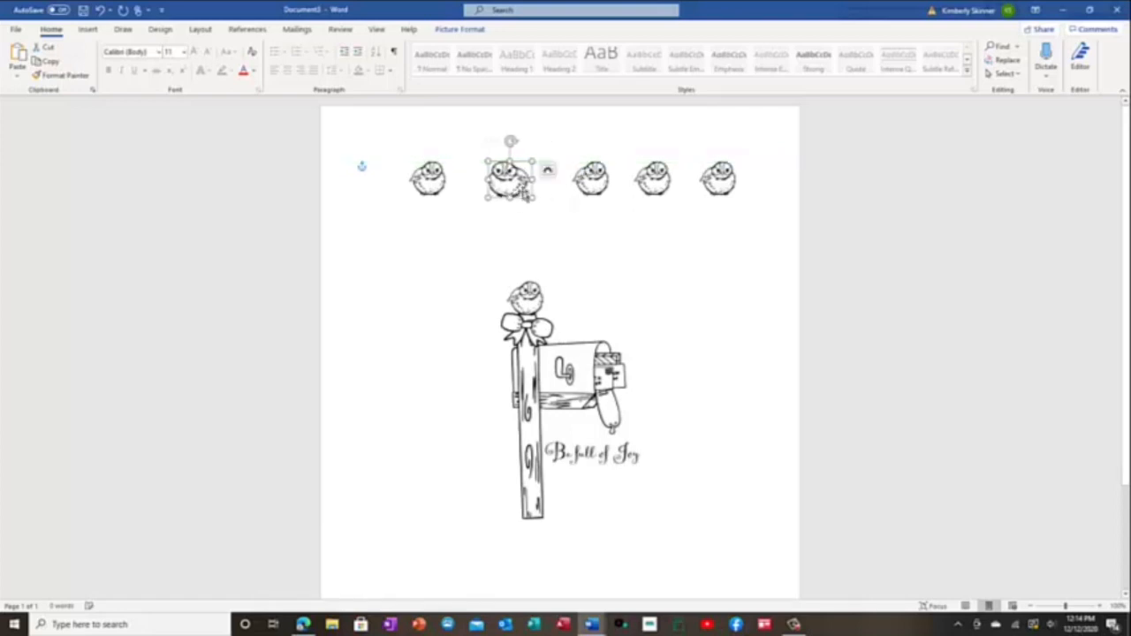
left_click_drag(534, 160, 525, 160)
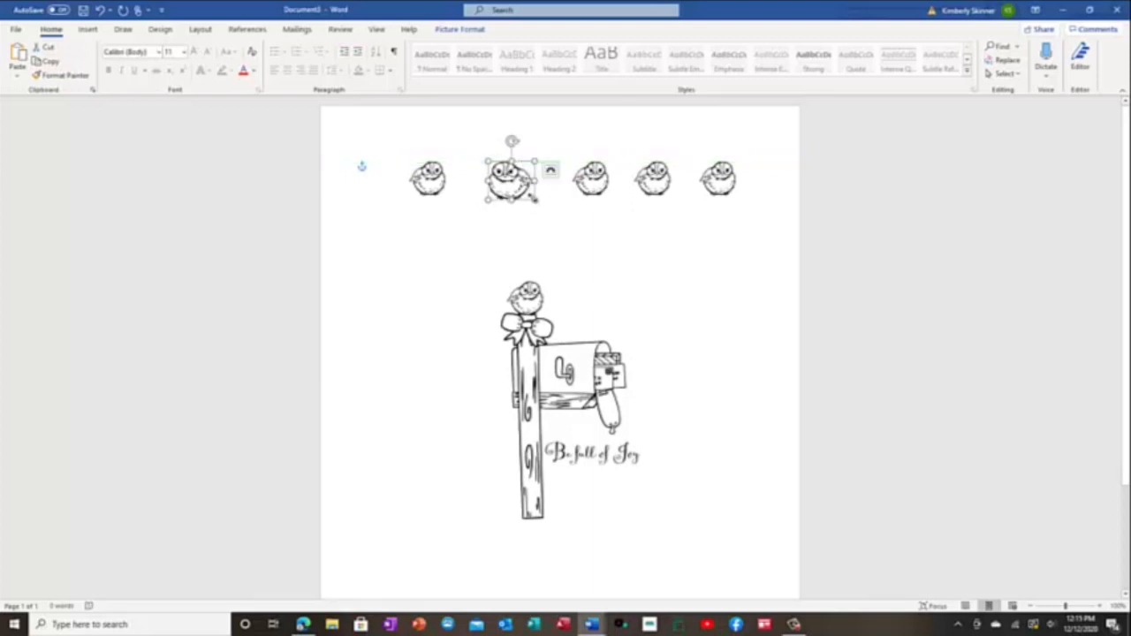
left_click_drag(533, 200, 527, 195)
left_click(616, 273)
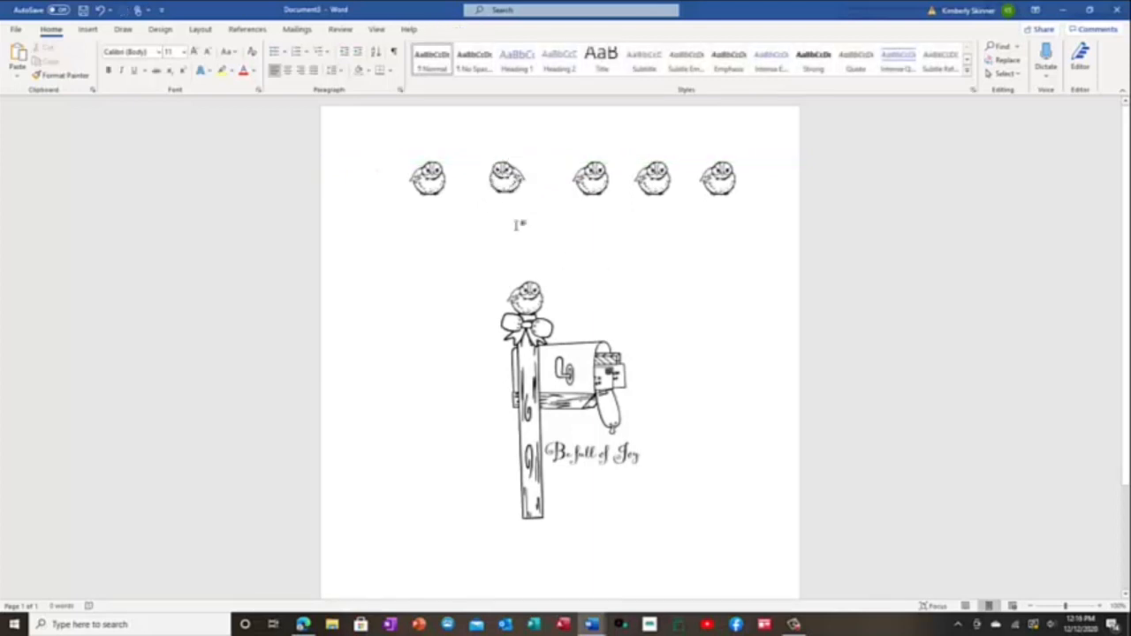
- Insert the picture Tree jpeg from the TLC folder into the document
left_click(88, 31)
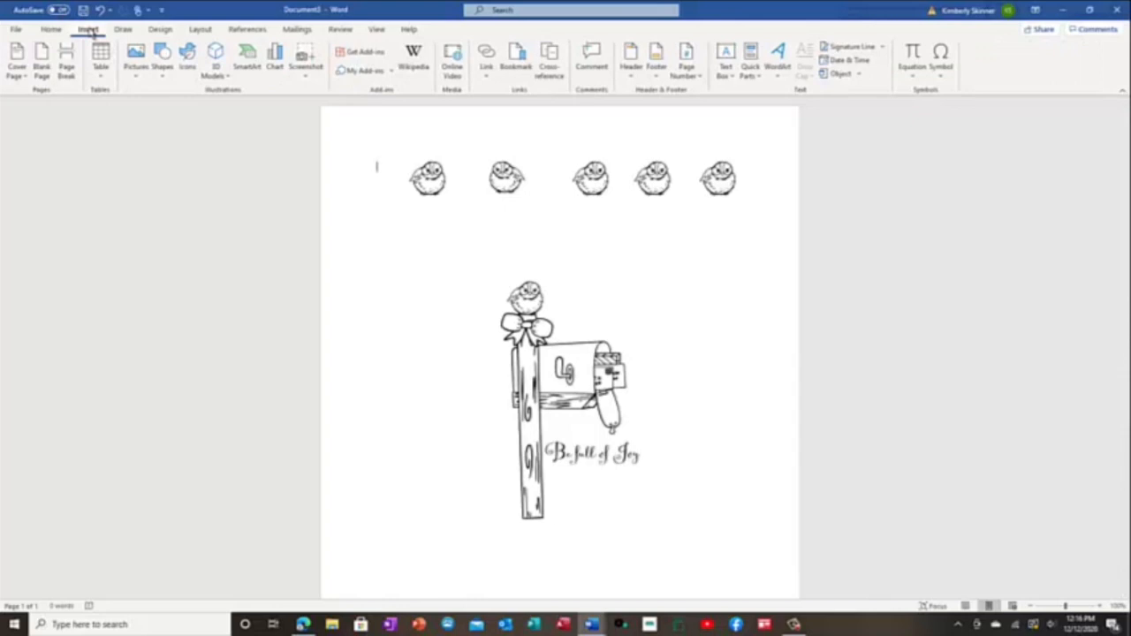
left_click(135, 57)
left_click(156, 113)
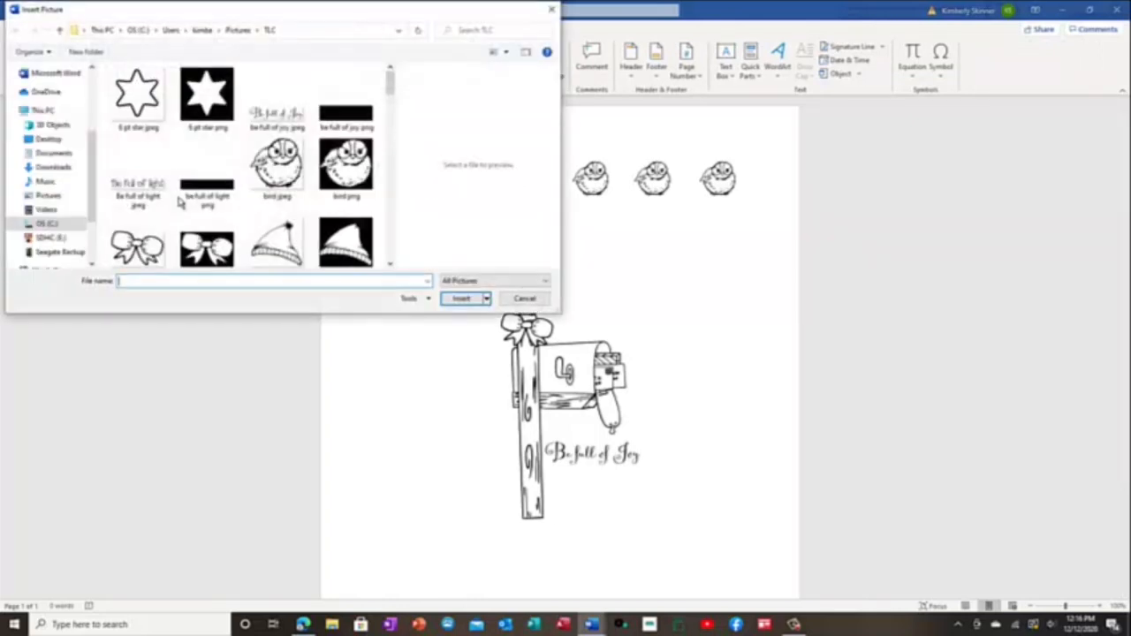
left_click_drag(389, 88, 412, 252)
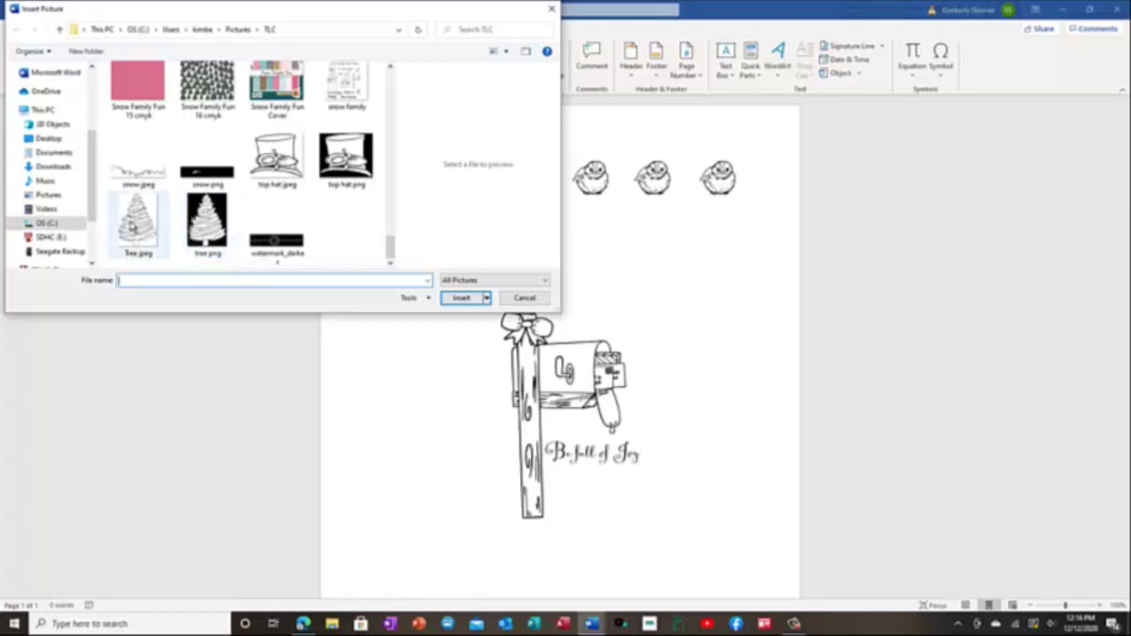
left_click(130, 227)
left_click(461, 297)
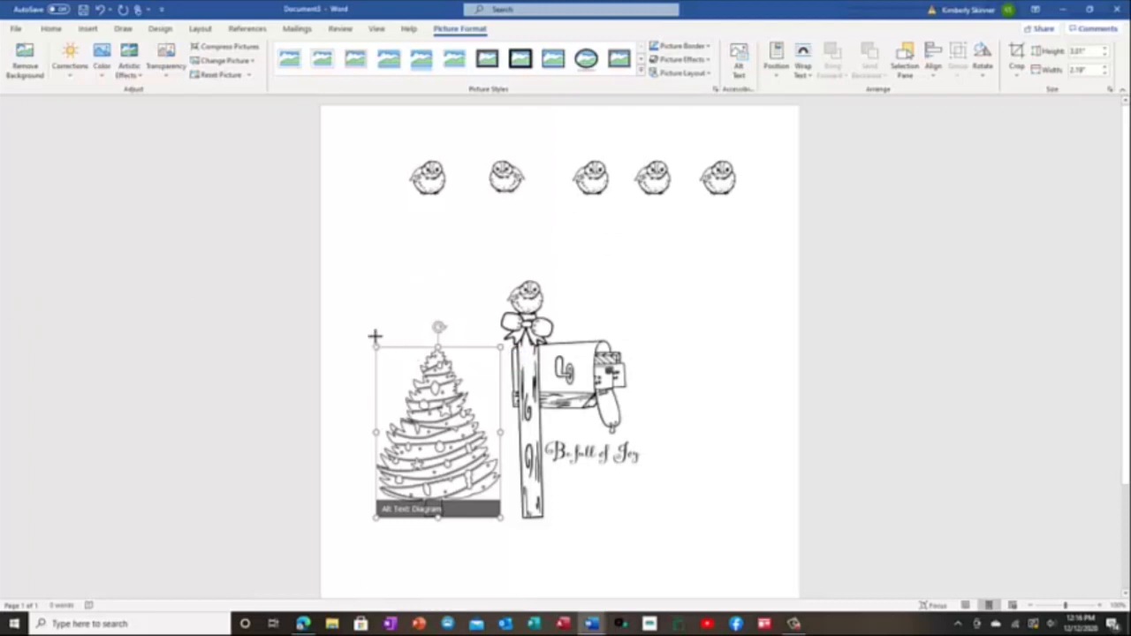
- Change the tree's text wrapping so it moves freely, place it beside the mailbox post, and enlarge it to 4.82" high by 3.5" wide
left_click_drag(376, 337, 366, 304)
scroll(365, 323, "down", 3)
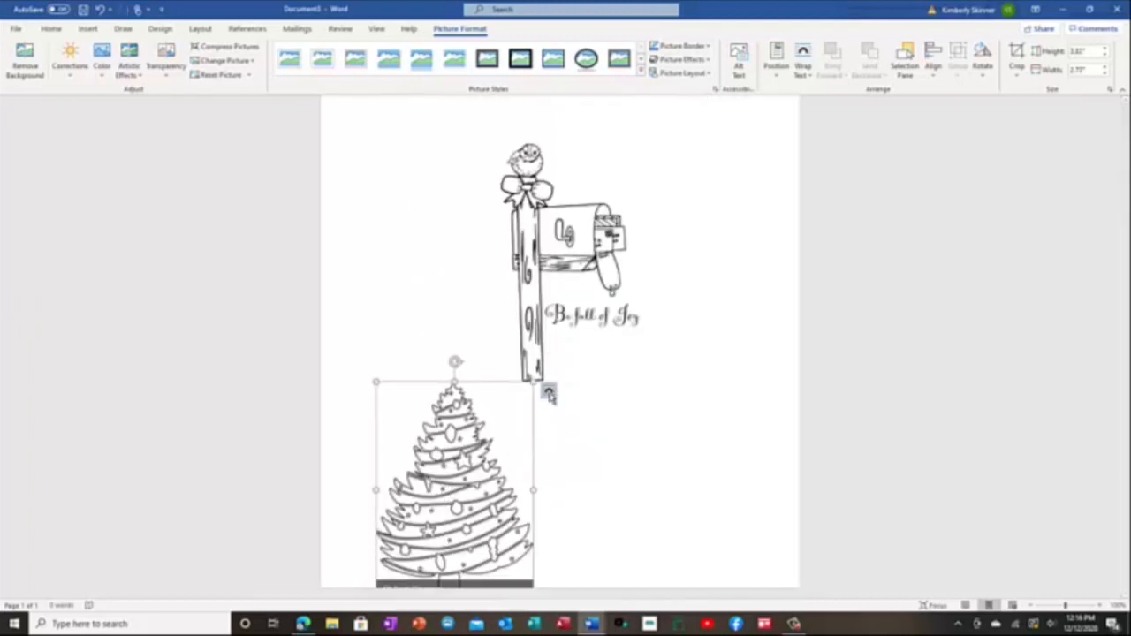
left_click(550, 395)
left_click(584, 475)
left_click_drag(486, 452, 455, 320)
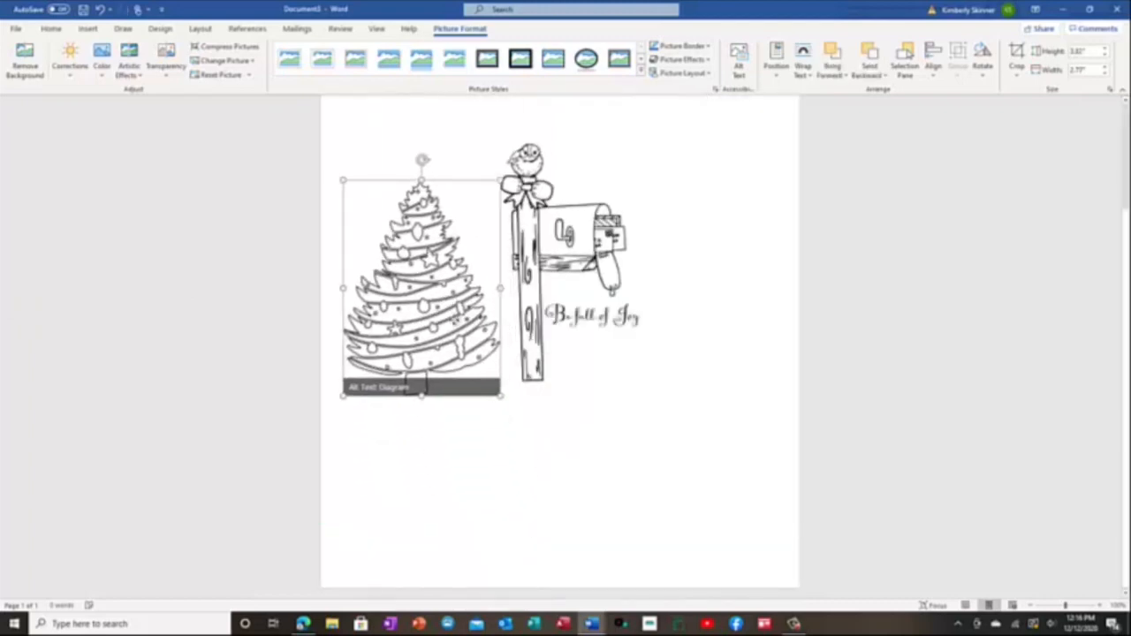
left_click_drag(501, 181, 539, 113)
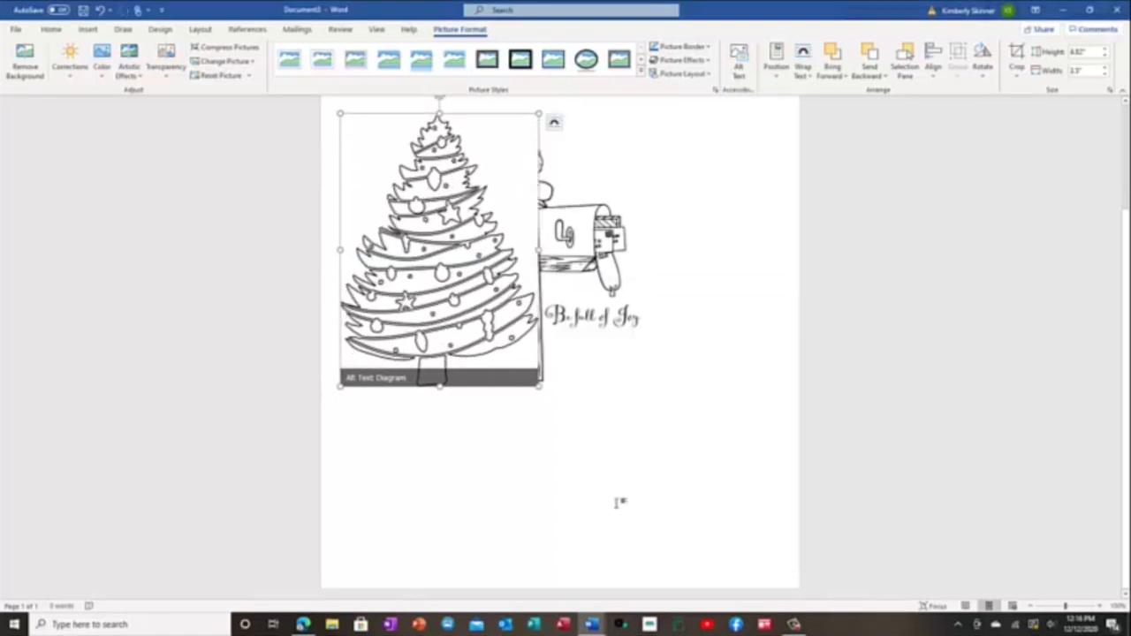
left_click(590, 465)
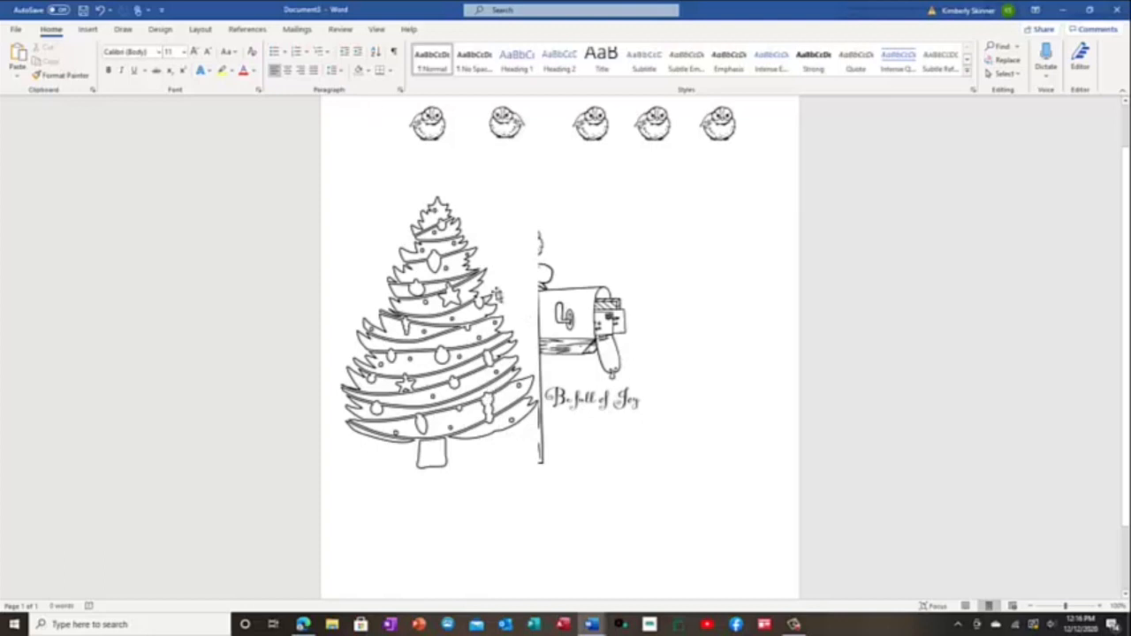
- Send the tree picture to the back and shift it slightly toward the mailbox so it overlaps behind the post
right_click(492, 290)
left_click(532, 439)
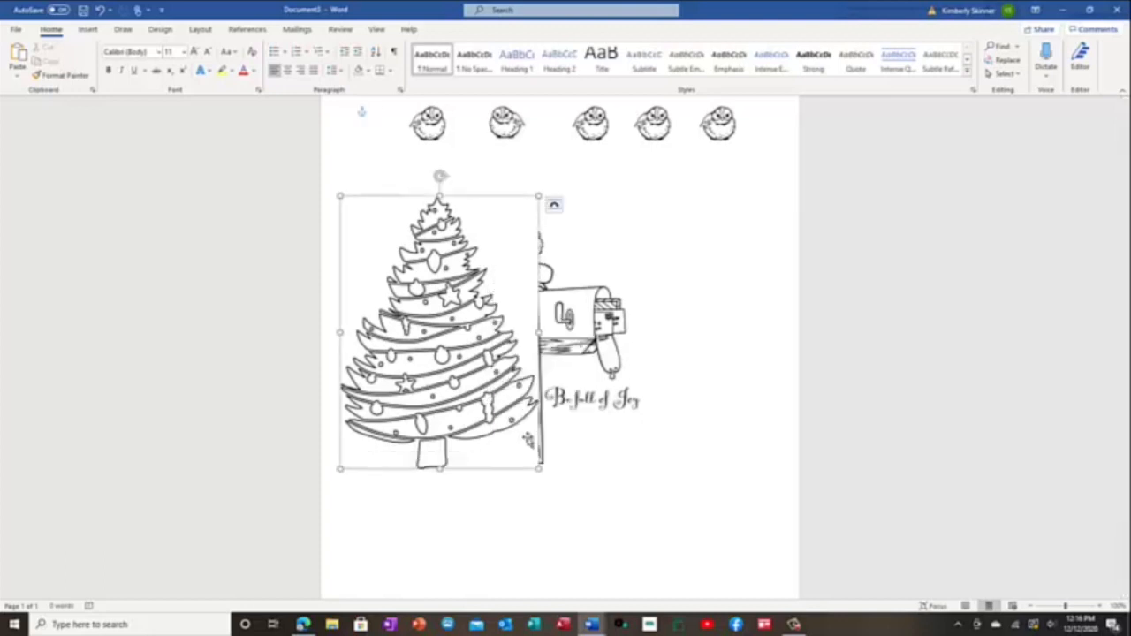
left_click_drag(416, 392, 427, 393)
- Bring the "Be full of Joy" picture to the front and adjust the tree's position behind the mailbox post
left_click(570, 398)
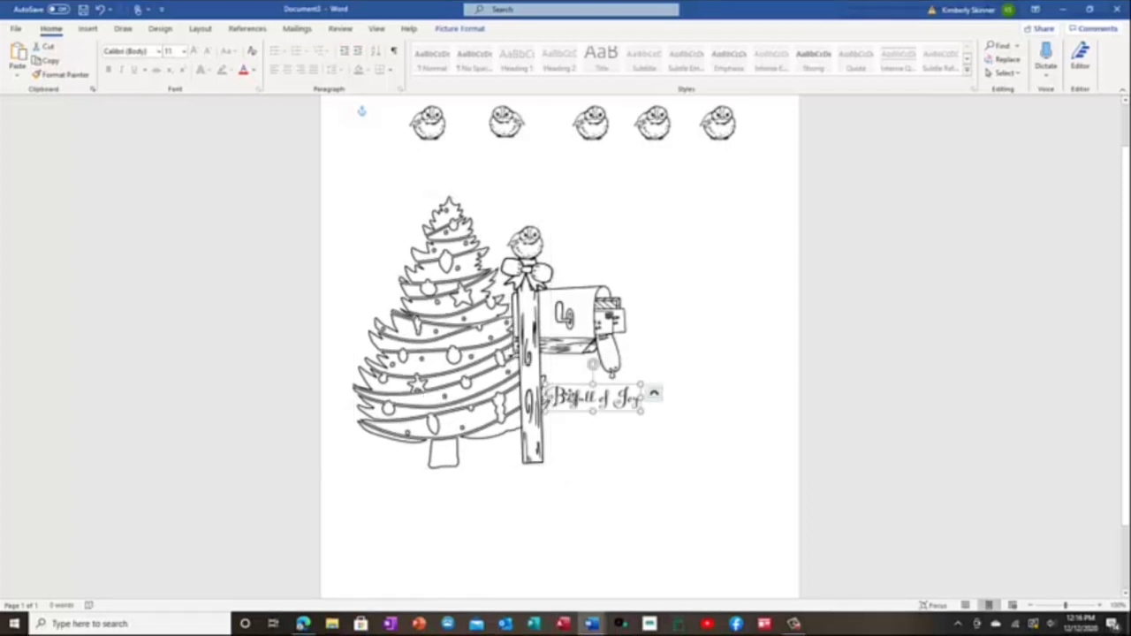
right_click(570, 399)
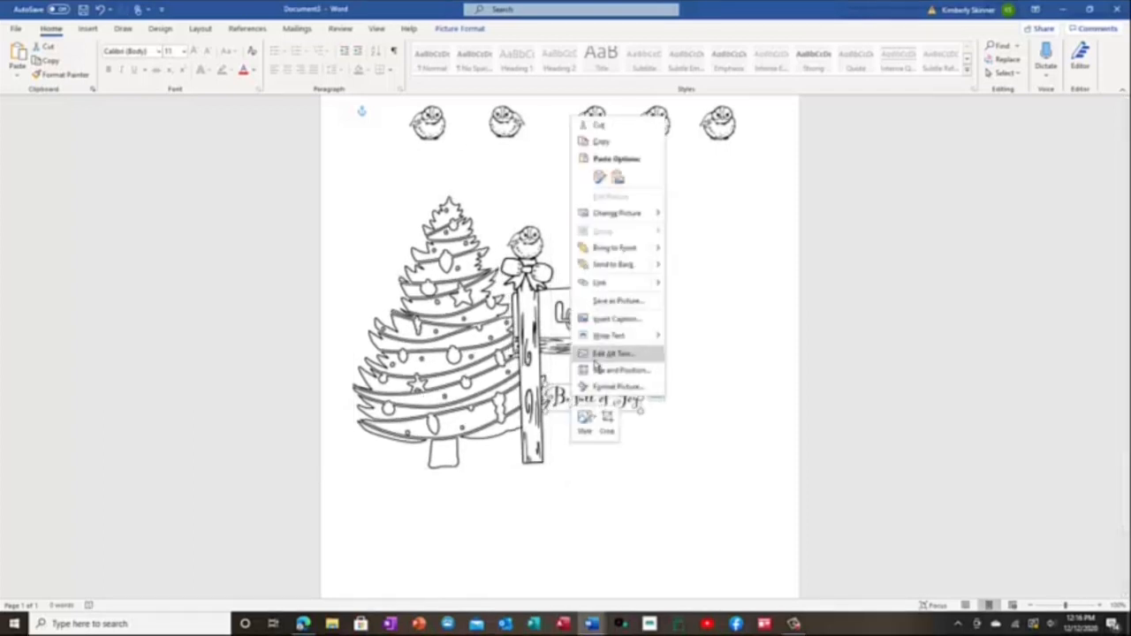
left_click(612, 247)
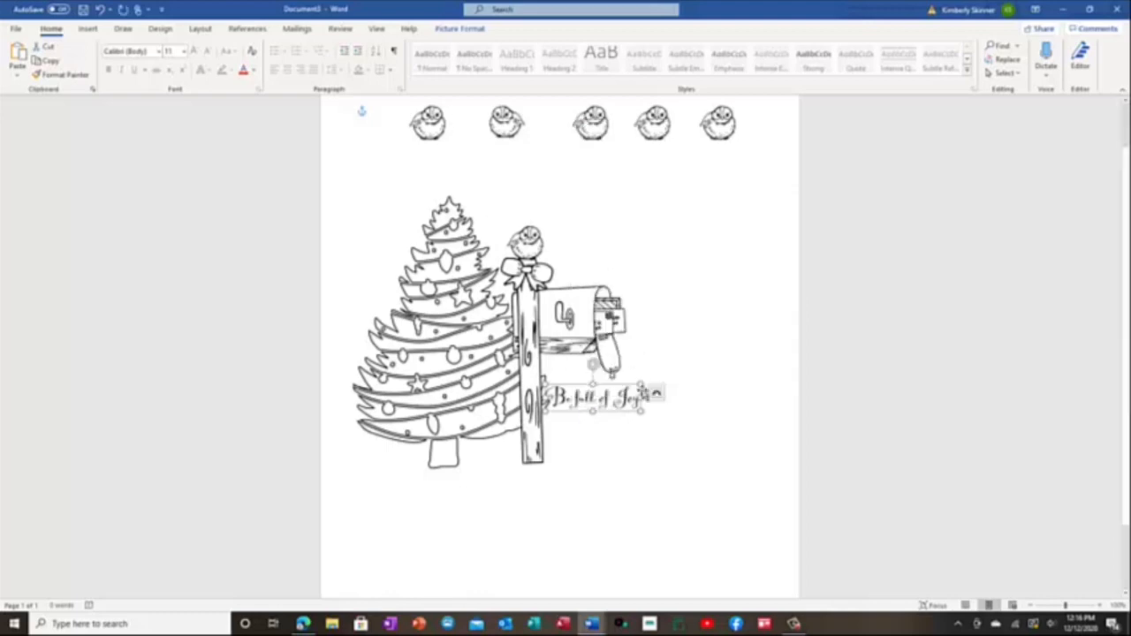
left_click(439, 400)
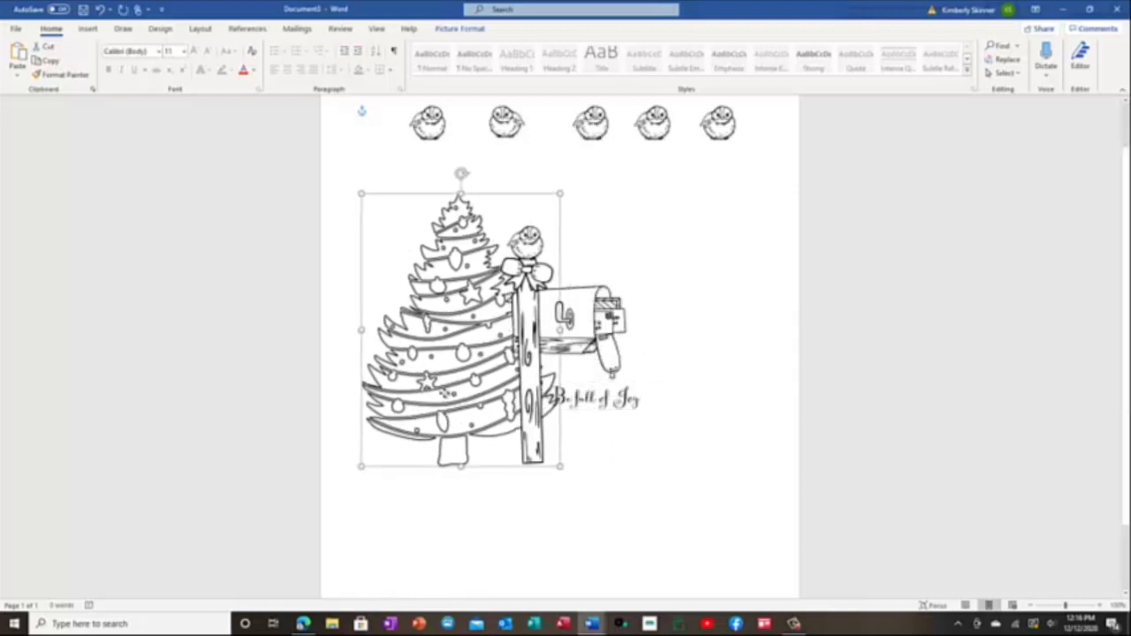
left_click_drag(437, 396, 438, 395)
right_click(594, 403)
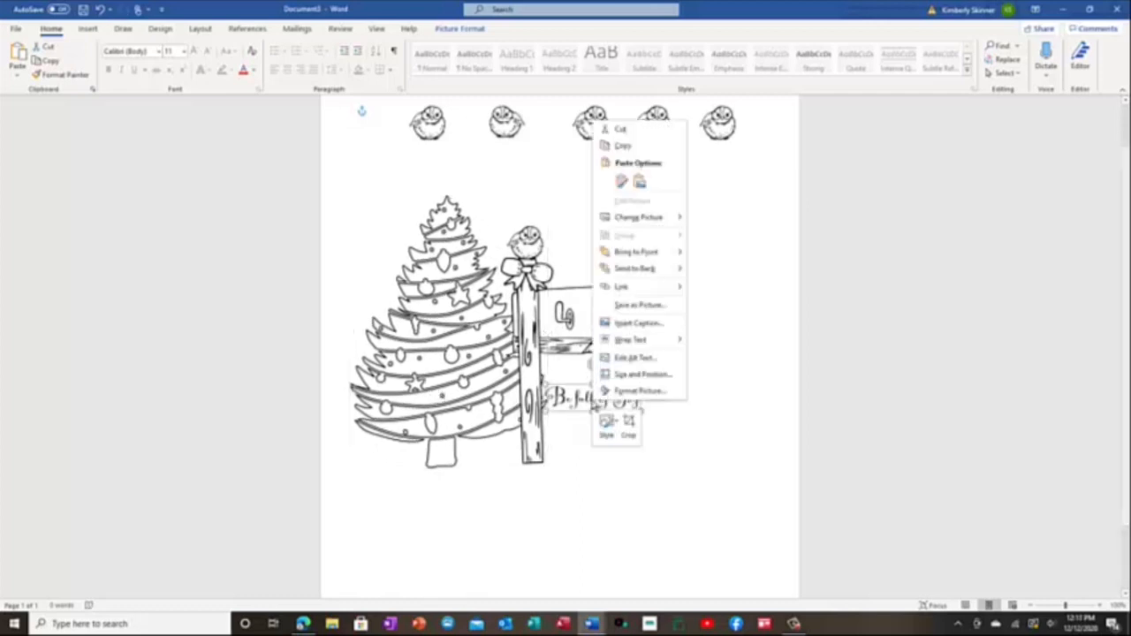
left_click(625, 254)
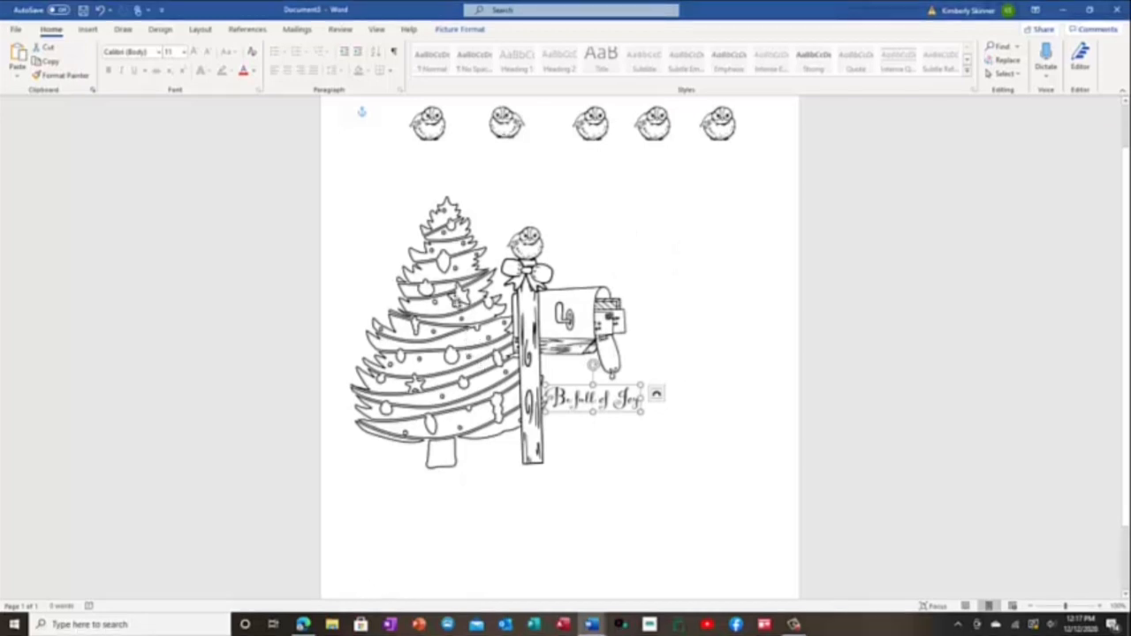
- Cut the tree picture from the page
right_click(446, 251)
left_click(475, 259)
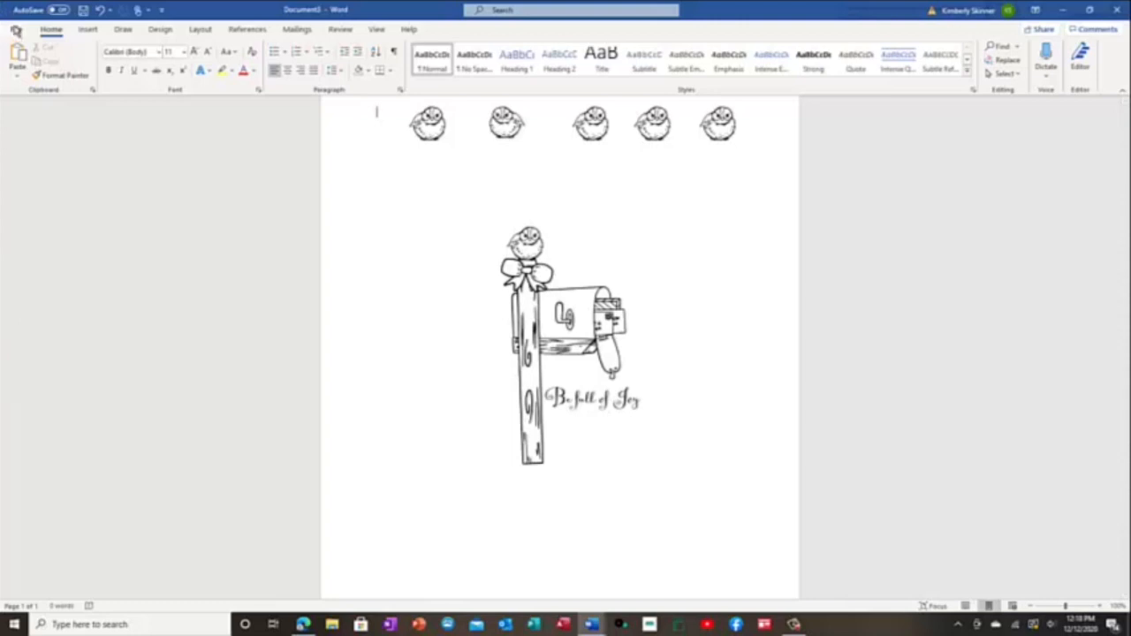
- Print one copy of the whole document on the Brother printer in portrait Letter size
left_click(15, 30)
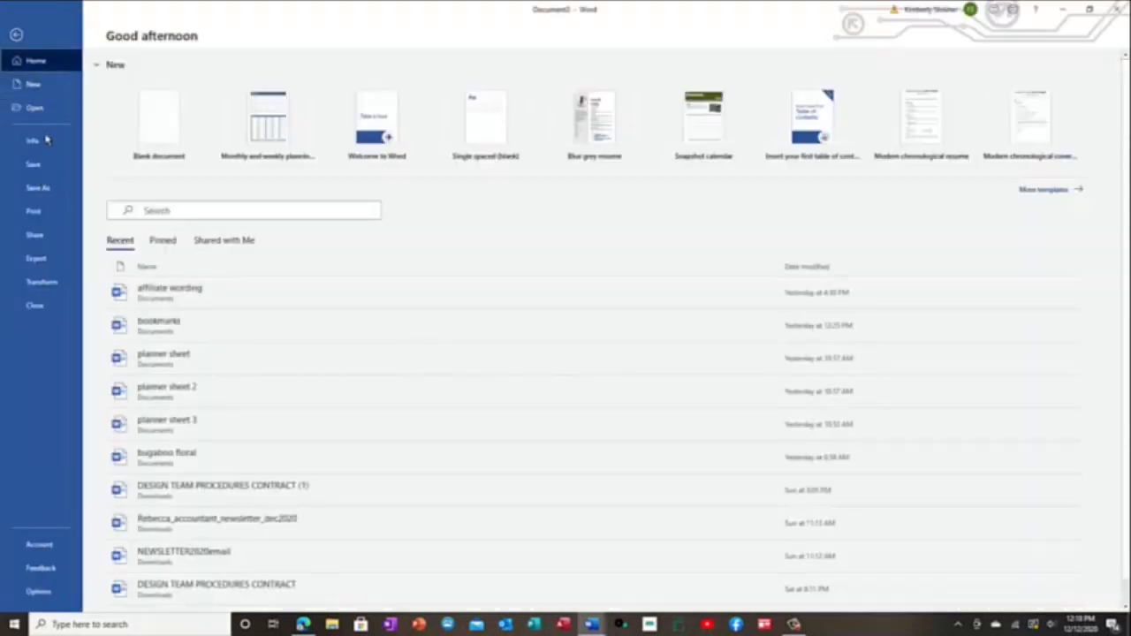
left_click(35, 212)
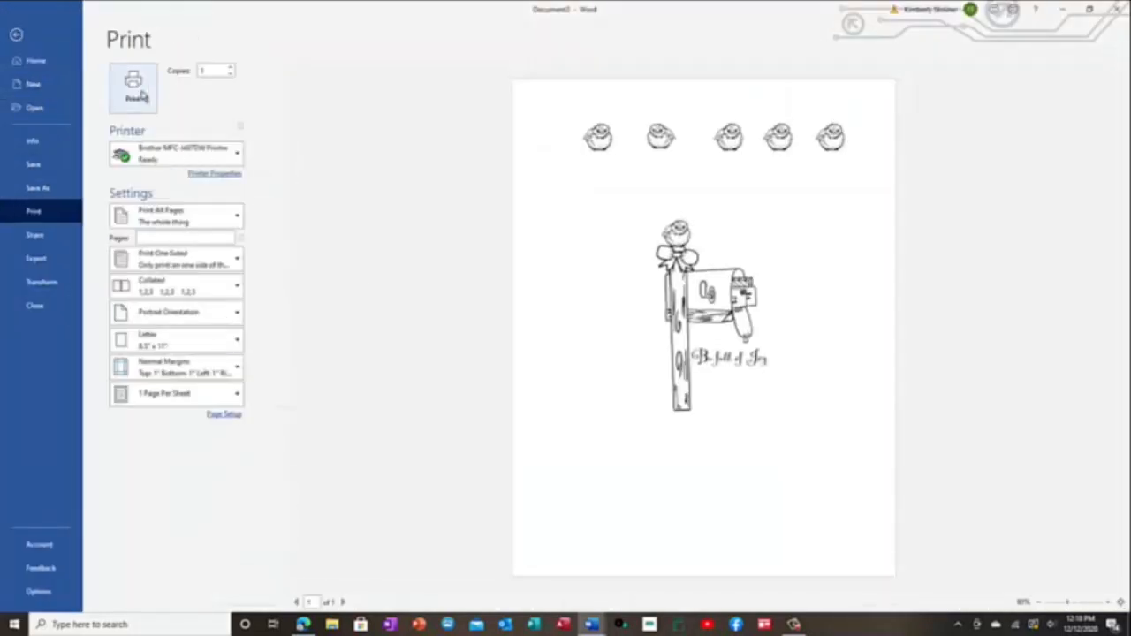
left_click(132, 89)
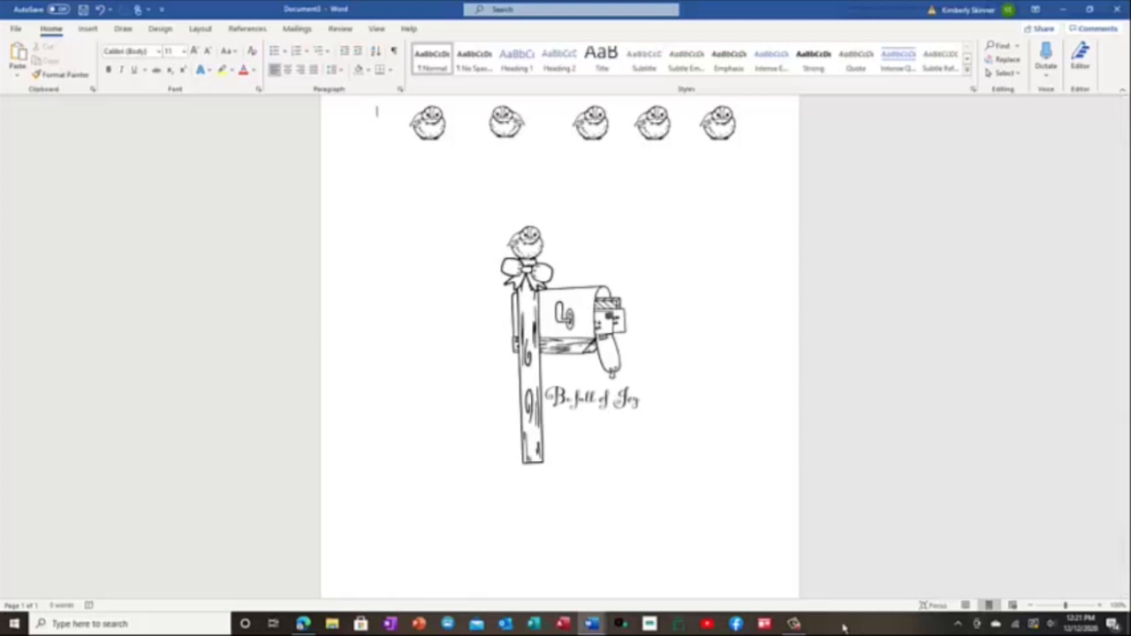
left_click(793, 624)
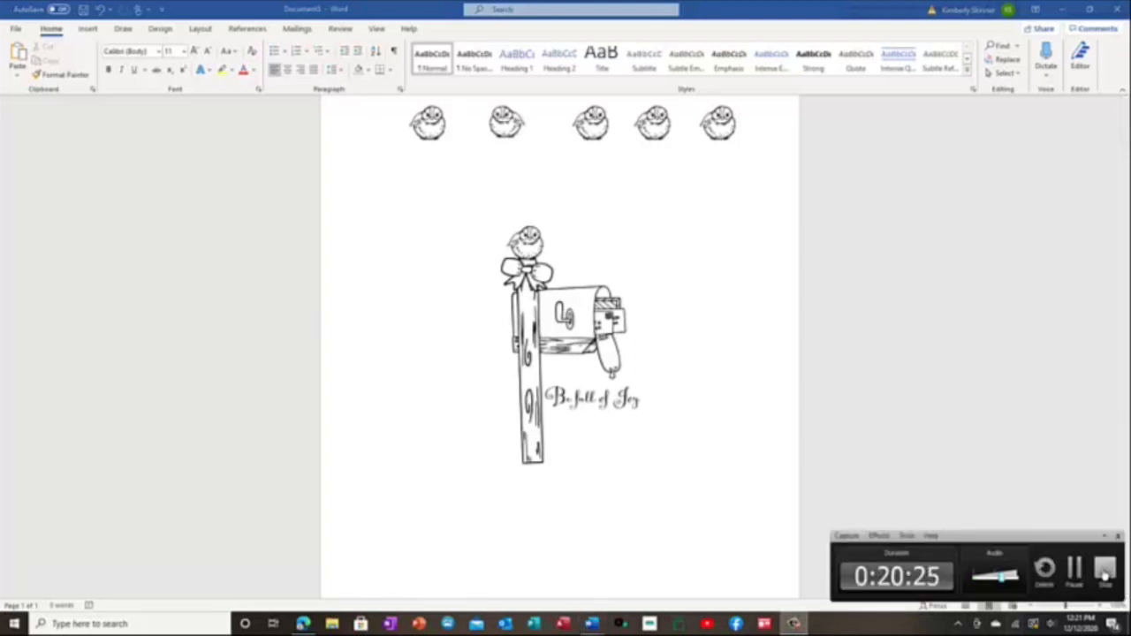